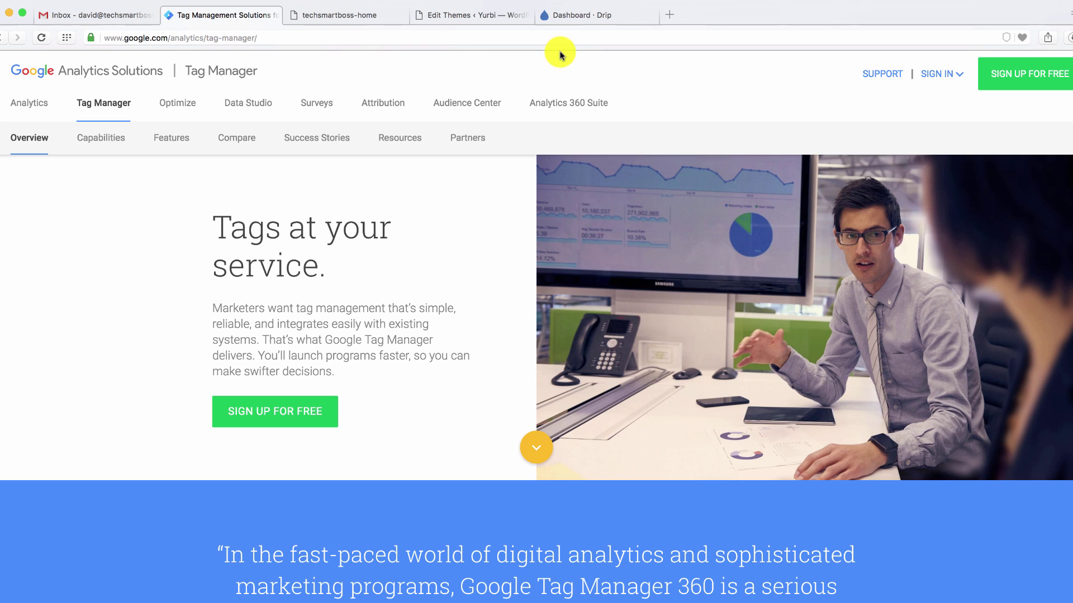
# Switch to the browser tab showing Drip's install snippet.
pyautogui.click(583, 15)
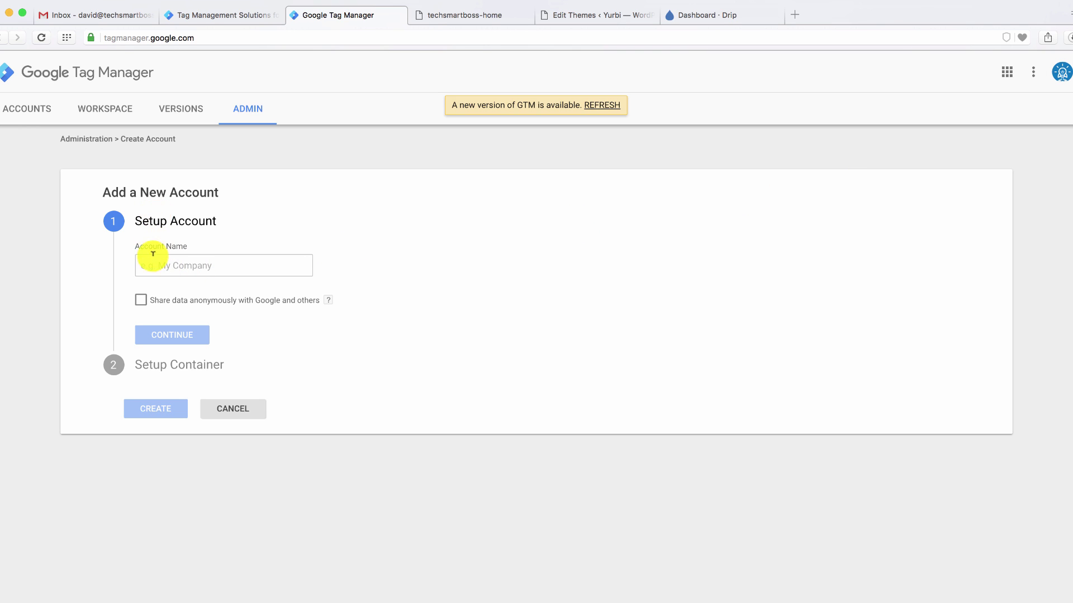
# Name the new account 'Tech Smart Boss' and continue to container setup.
pyautogui.click(170, 266)
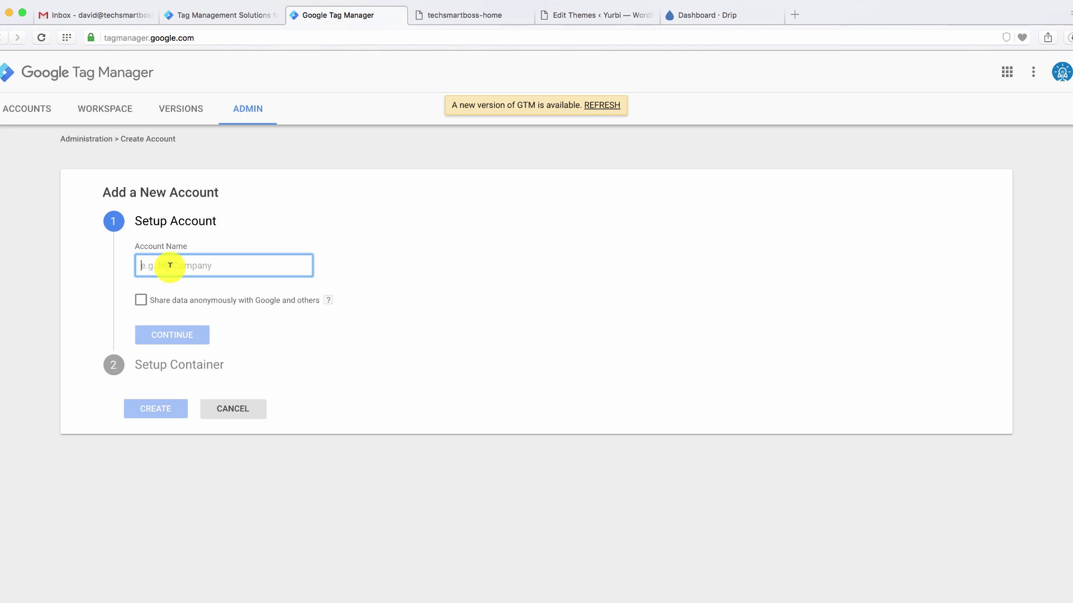
pyautogui.write('Tech Smar')
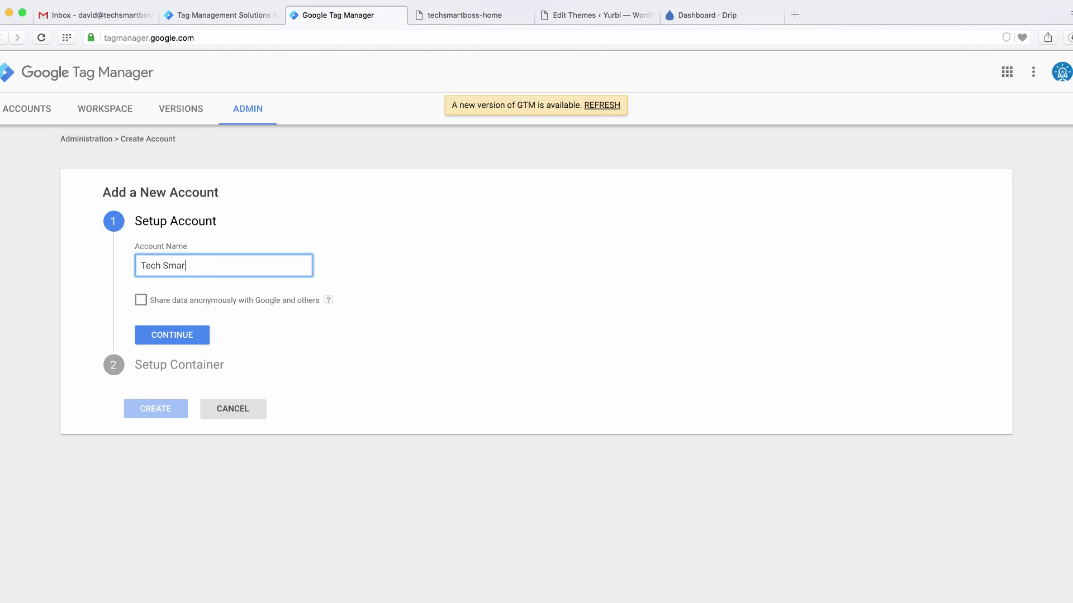
pyautogui.write('t Boss')
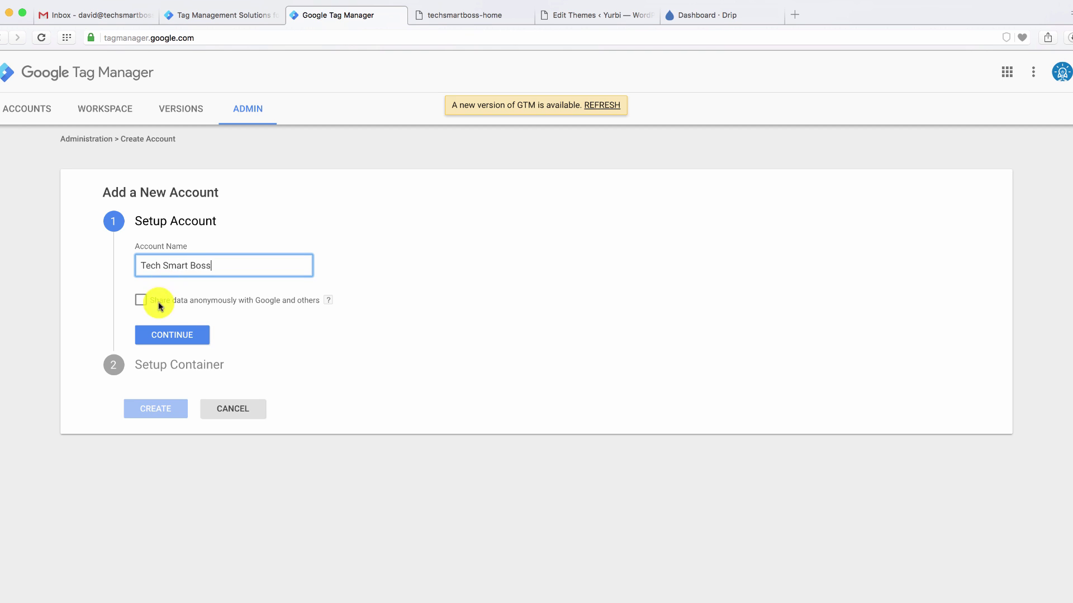
pyautogui.click(169, 334)
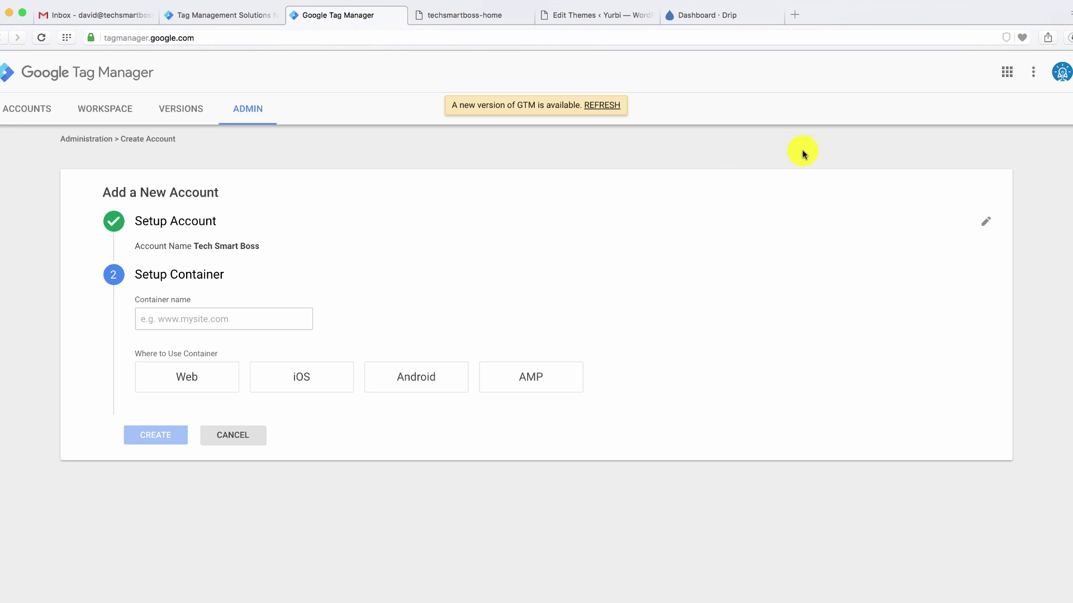
# Open the Google account menu, then dismiss it.
pyautogui.click(1061, 77)
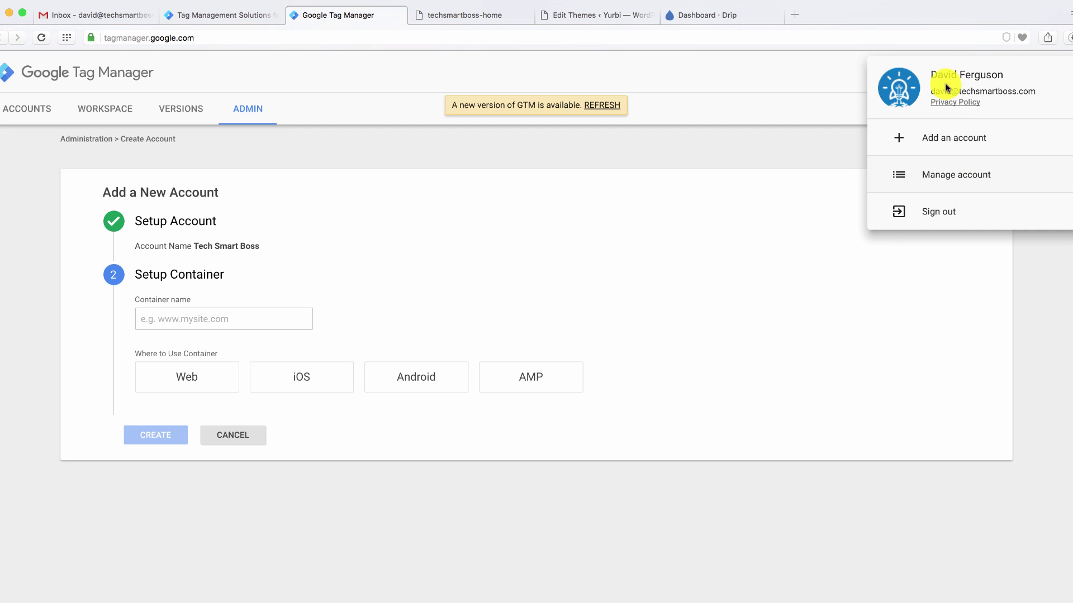
pyautogui.click(805, 158)
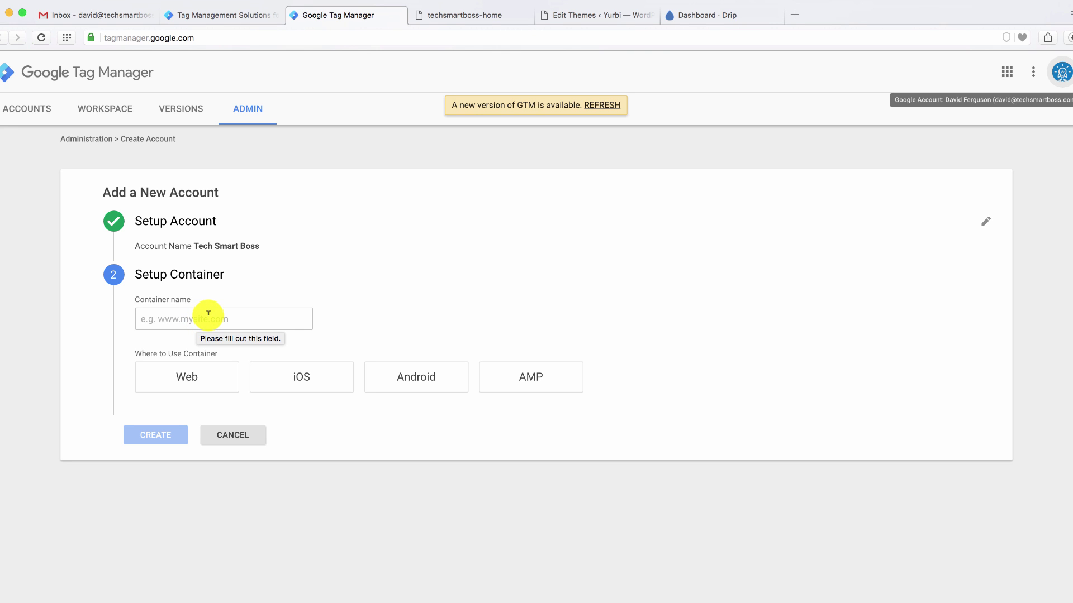
pyautogui.moveTo(3, 92)
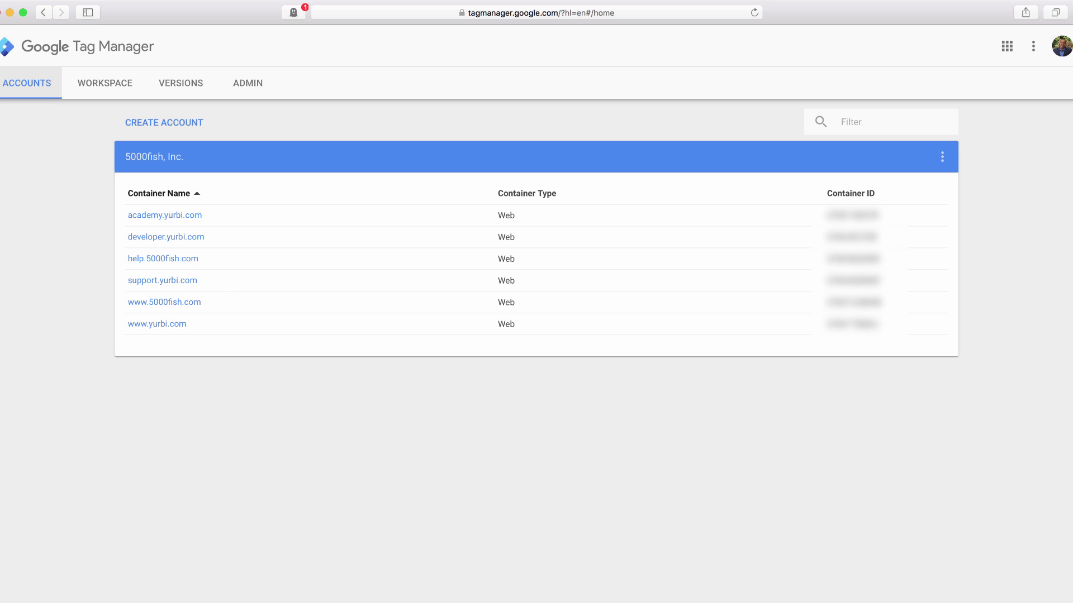
# Create the Web container 'techsmartboss.com' and accept the Tag Manager terms of service.
pyautogui.moveTo(2, 168)
pyautogui.click(2, 121)
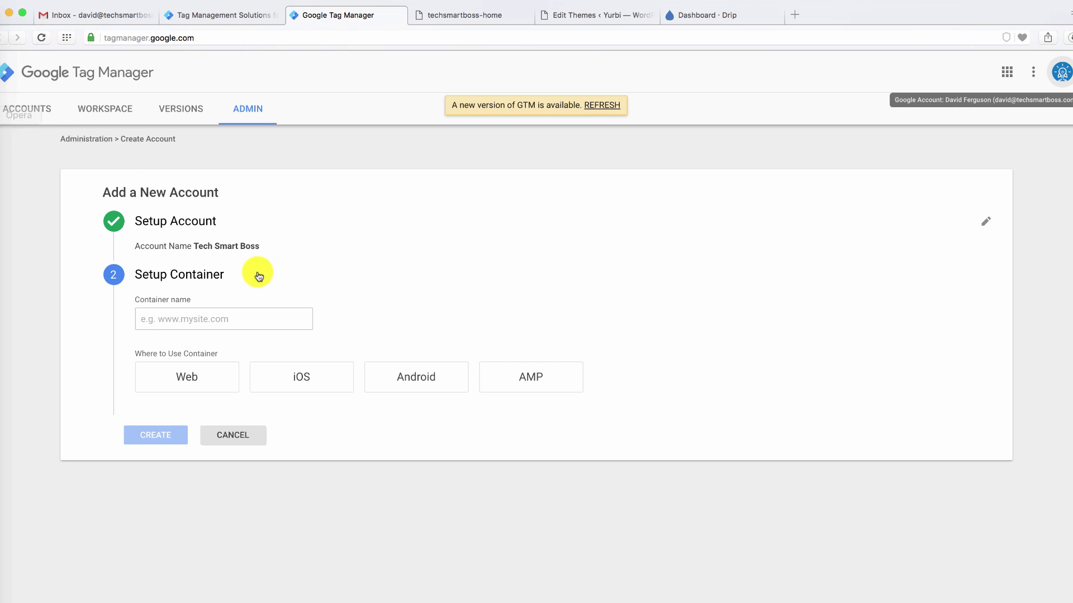
pyautogui.click(202, 320)
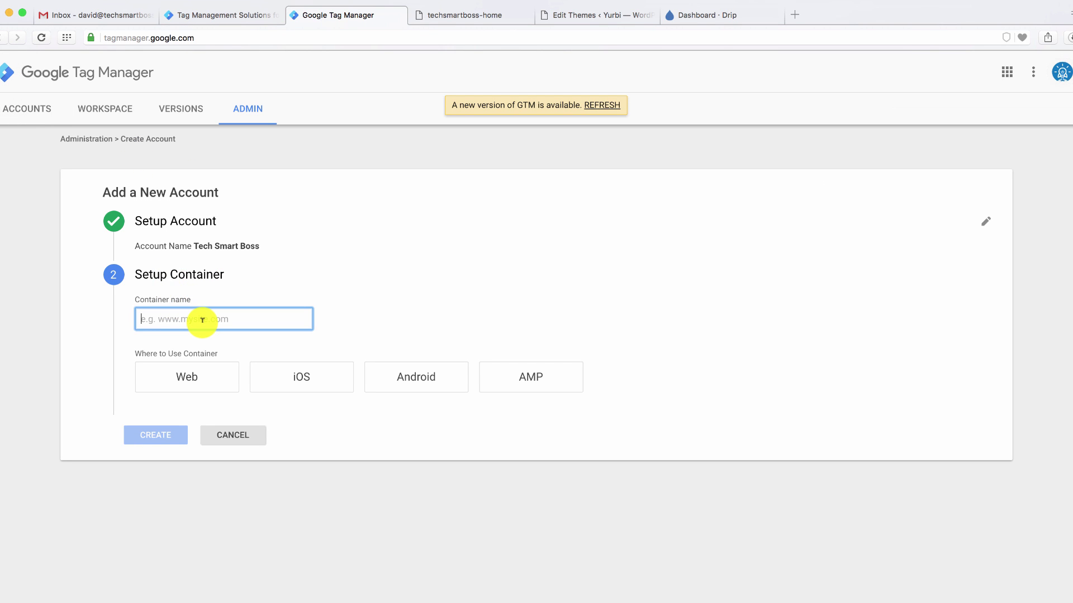
pyautogui.write('tec')
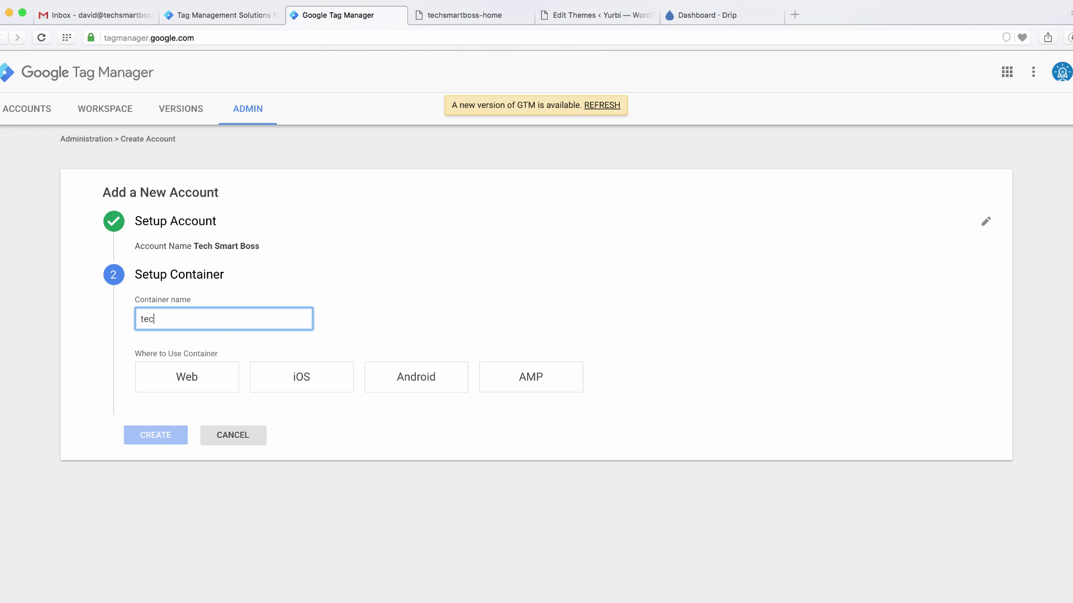
pyautogui.write('hsmartboss.com')
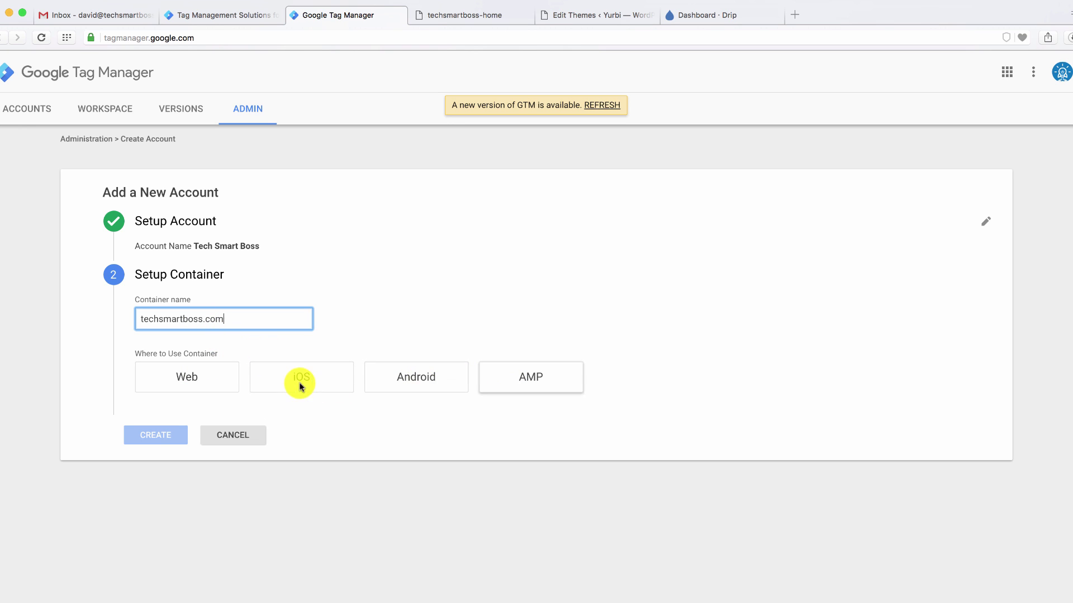
pyautogui.click(195, 380)
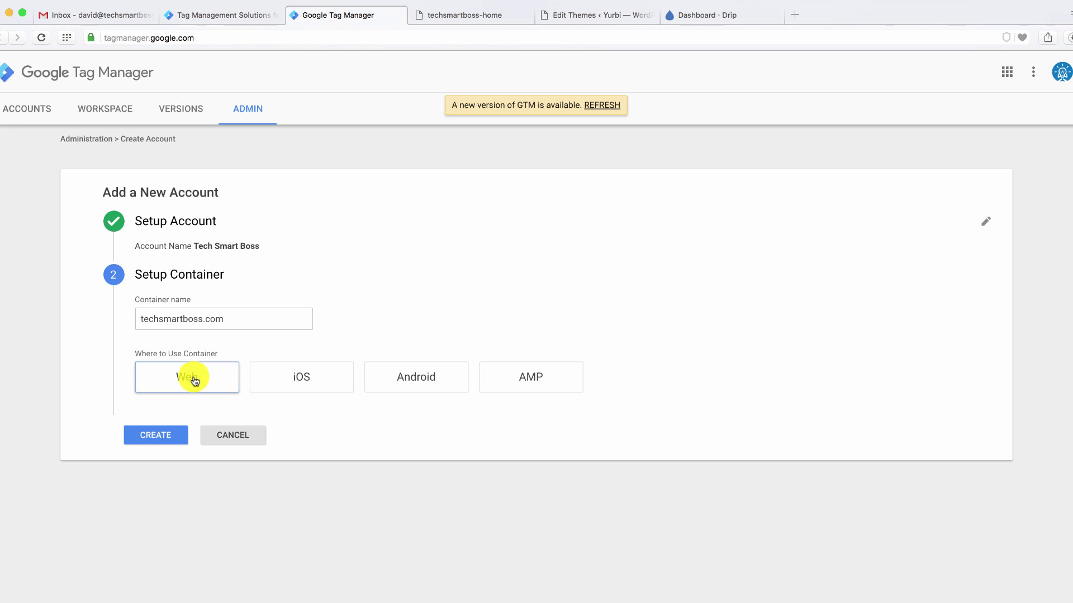
pyautogui.click(156, 436)
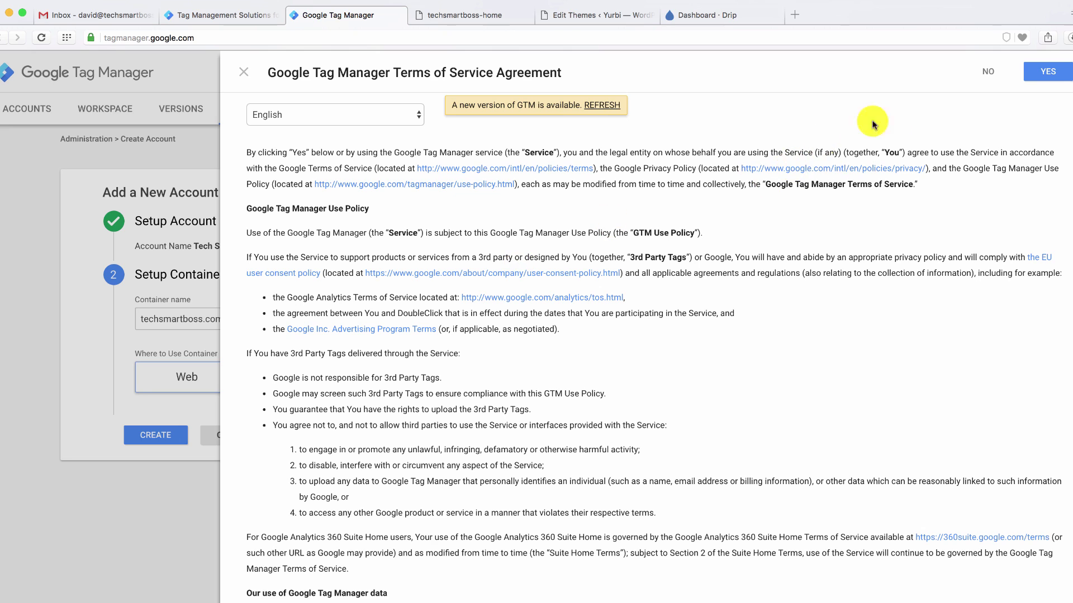
pyautogui.click(1041, 75)
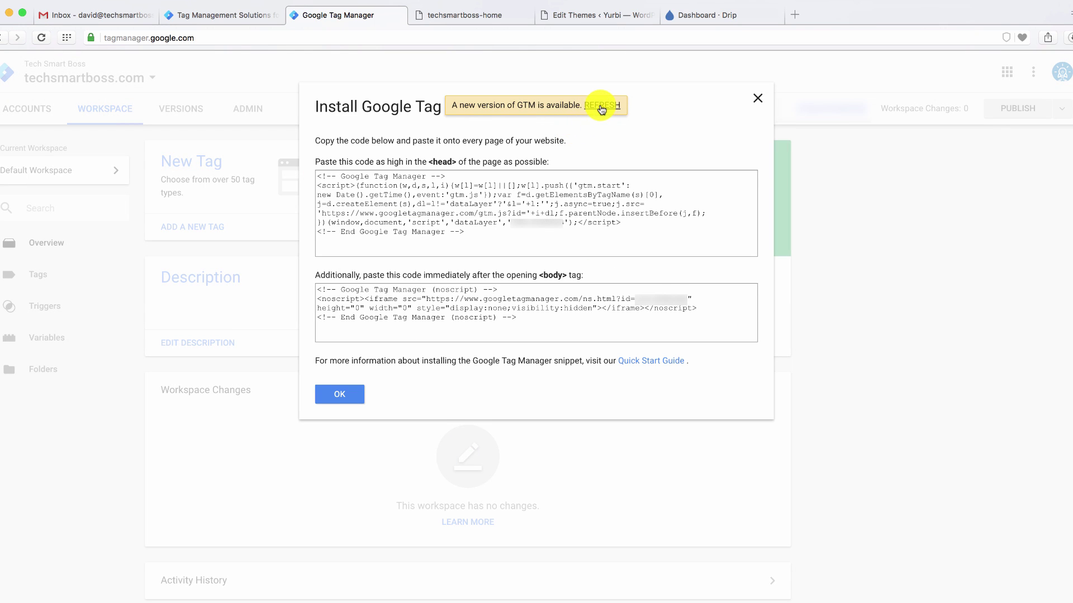
# Refresh, then in Admin select the Tech Smart Boss account and techsmartboss.com container.
pyautogui.click(599, 106)
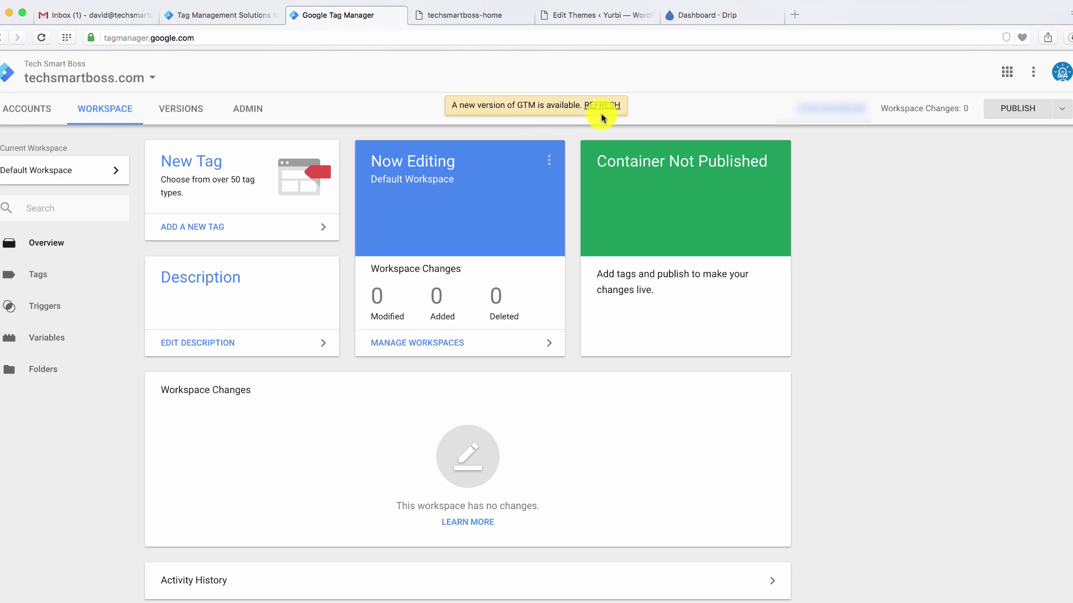
pyautogui.click(254, 113)
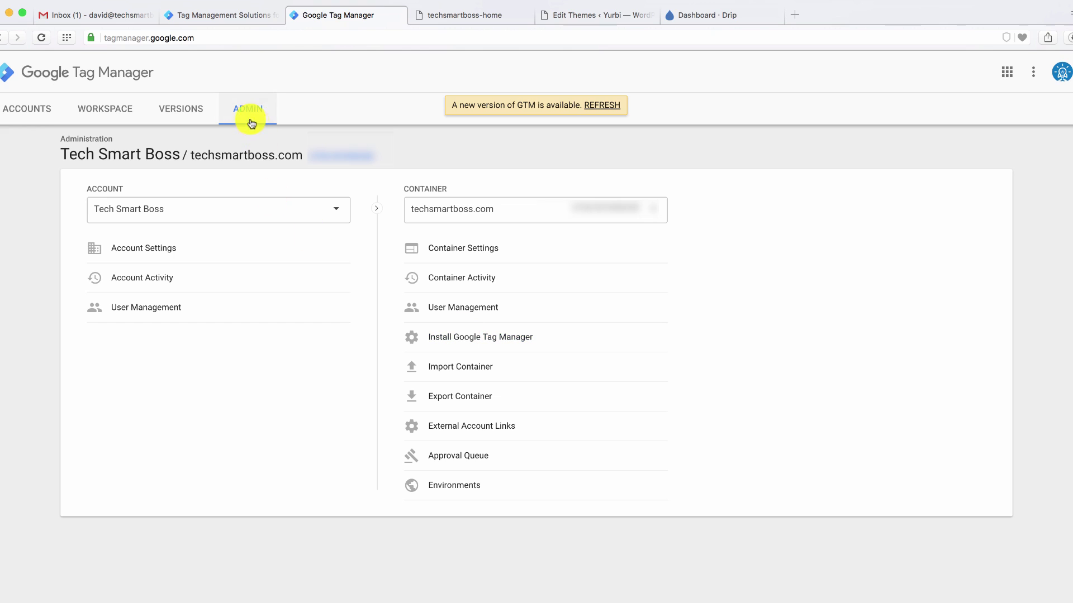
pyautogui.click(338, 213)
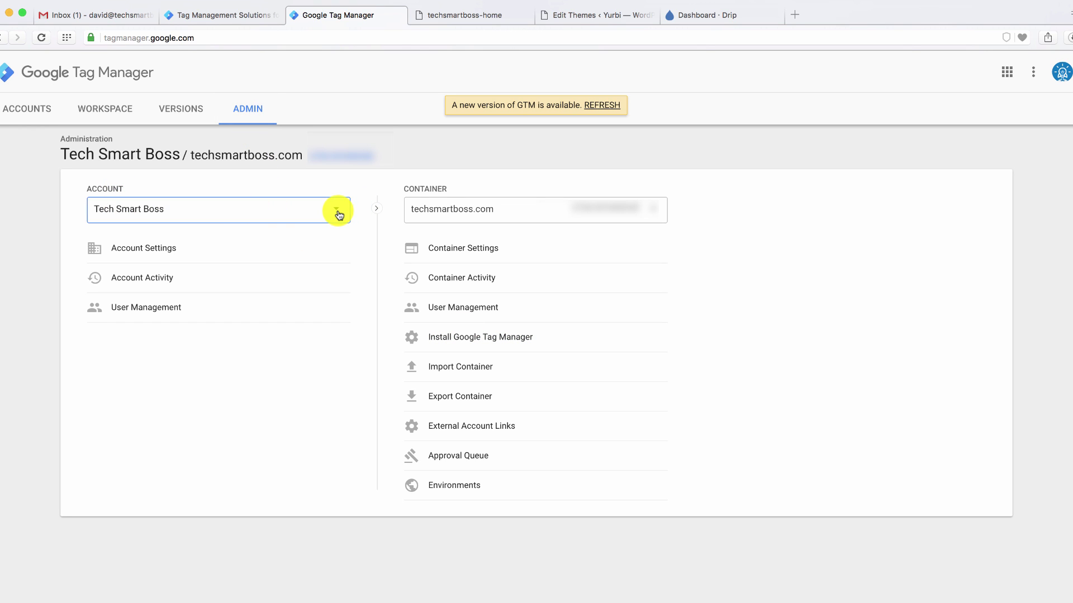
pyautogui.click(347, 185)
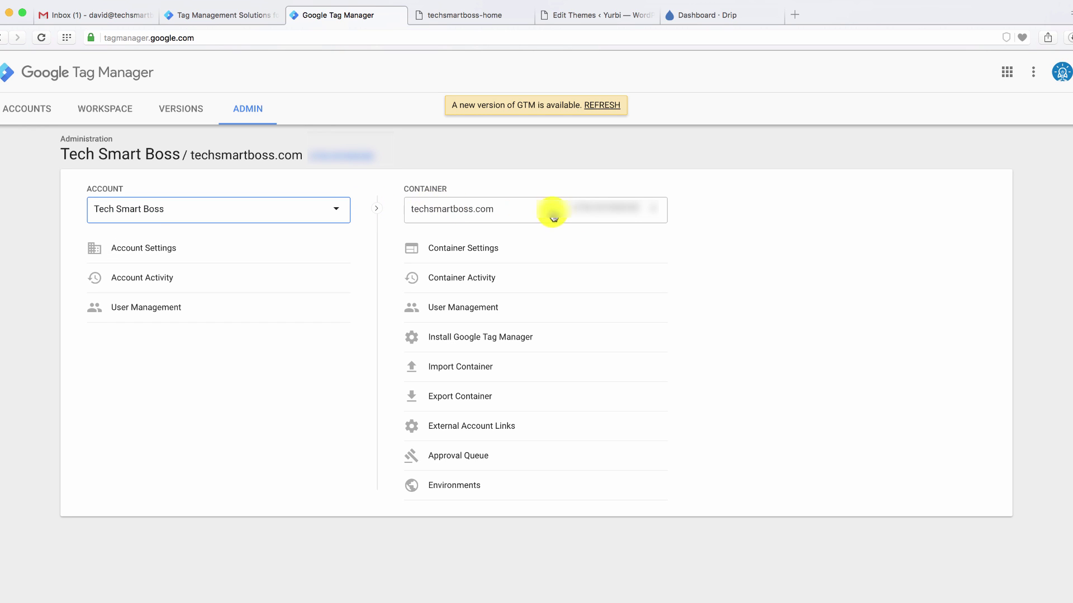
pyautogui.click(653, 212)
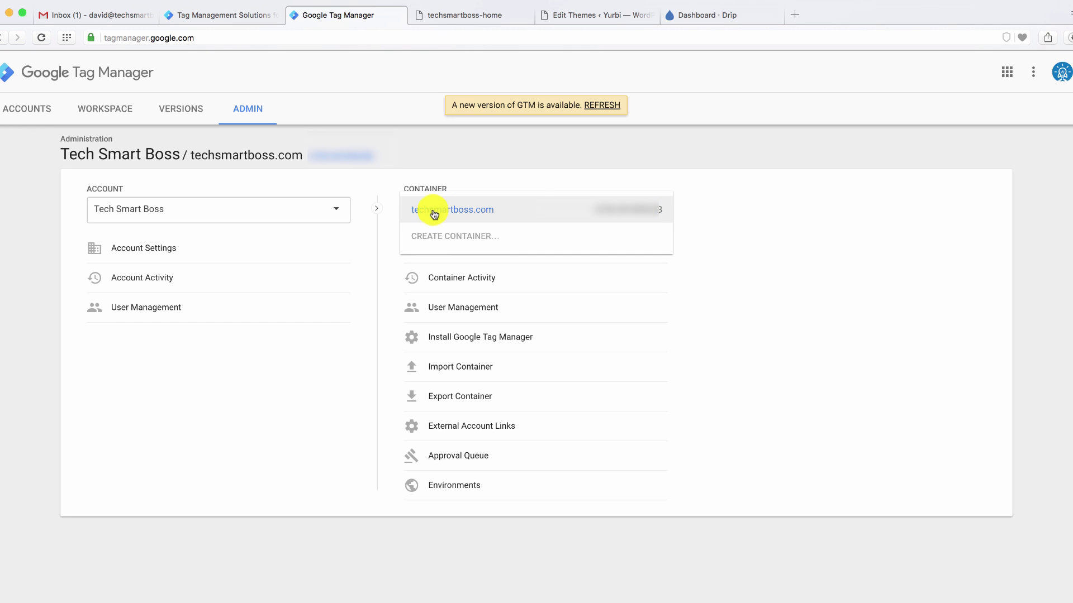
pyautogui.click(643, 211)
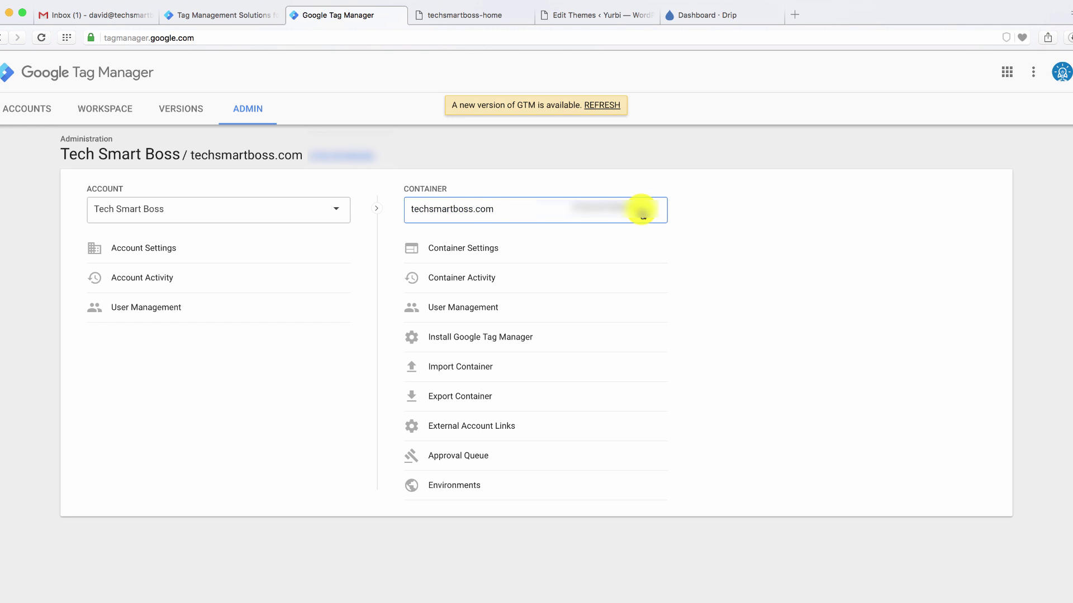
# Open the container's Install Google Tag Manager code, then view Drip's JavaScript snippet tab.
pyautogui.click(475, 339)
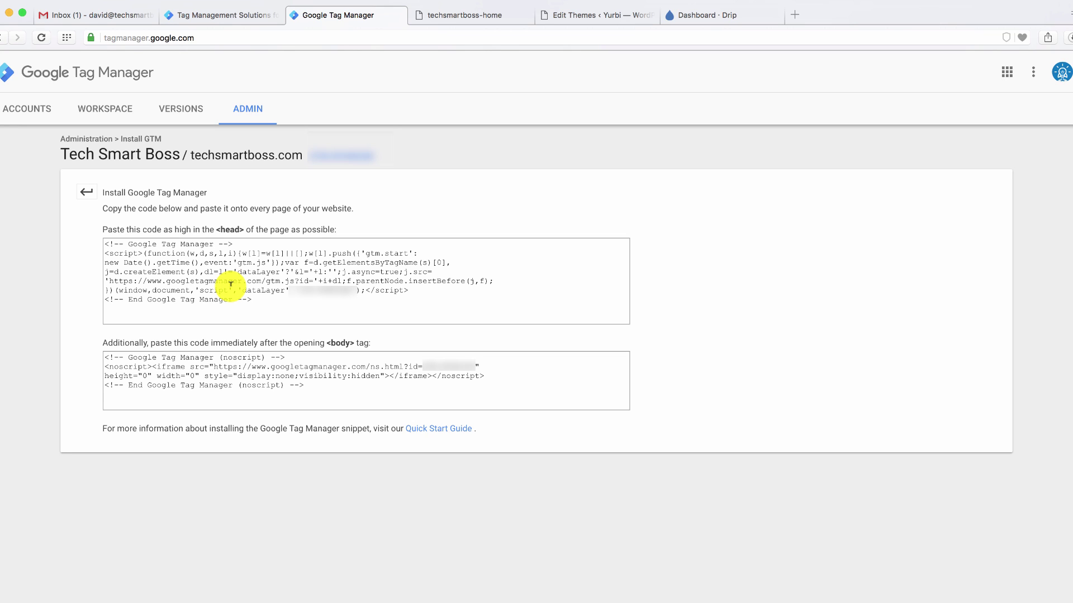
pyautogui.click(717, 17)
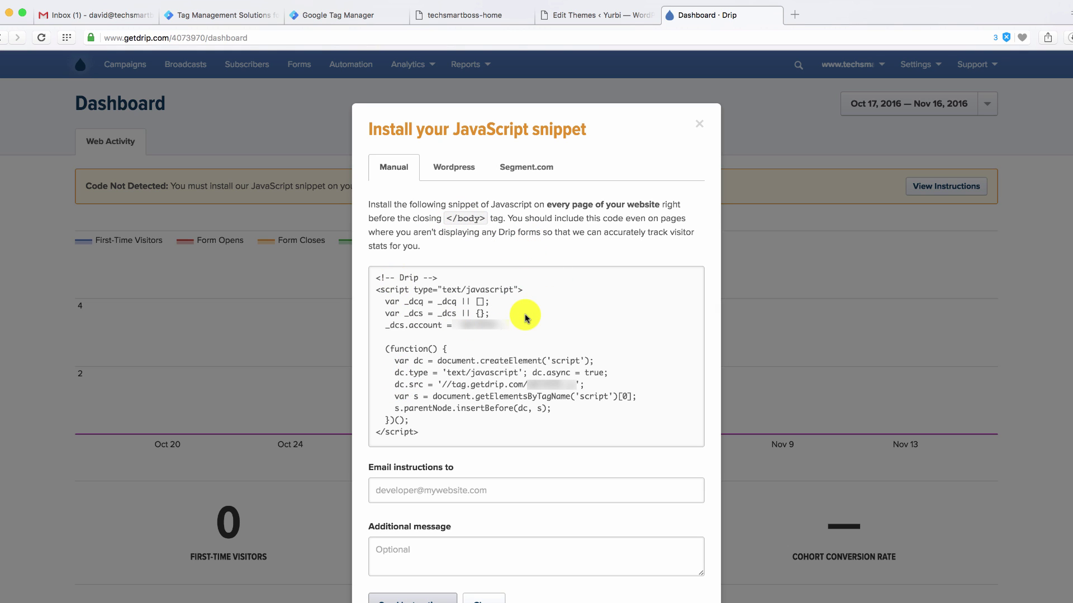
# Switch back to the Google Tag Manager install code tab.
pyautogui.click(337, 15)
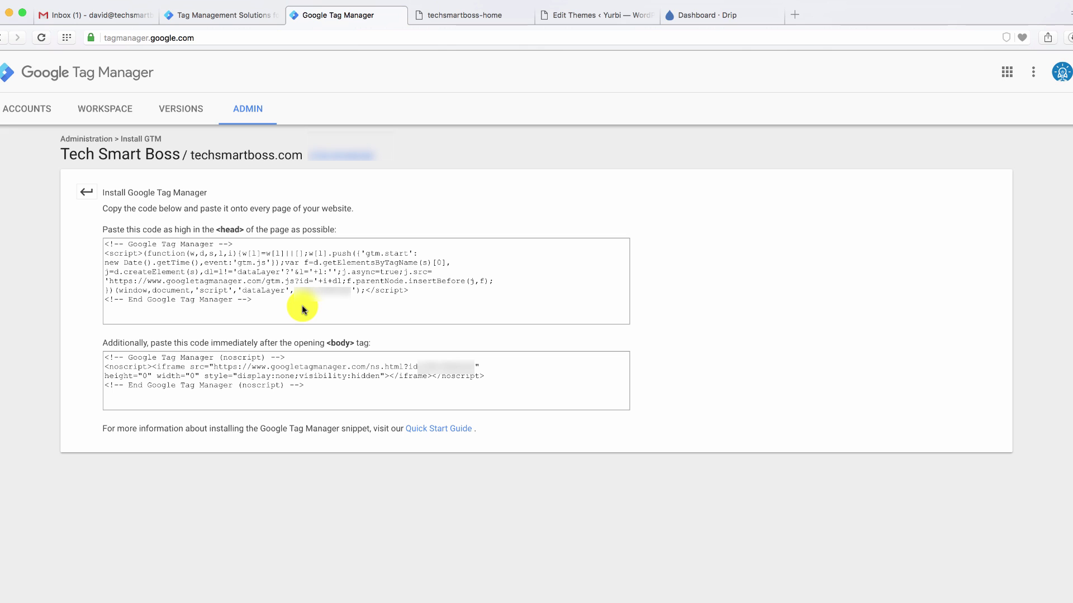
# Copy the GTM head install code and switch to the techsmartboss-home Leadpages tab.
pyautogui.click(272, 302)
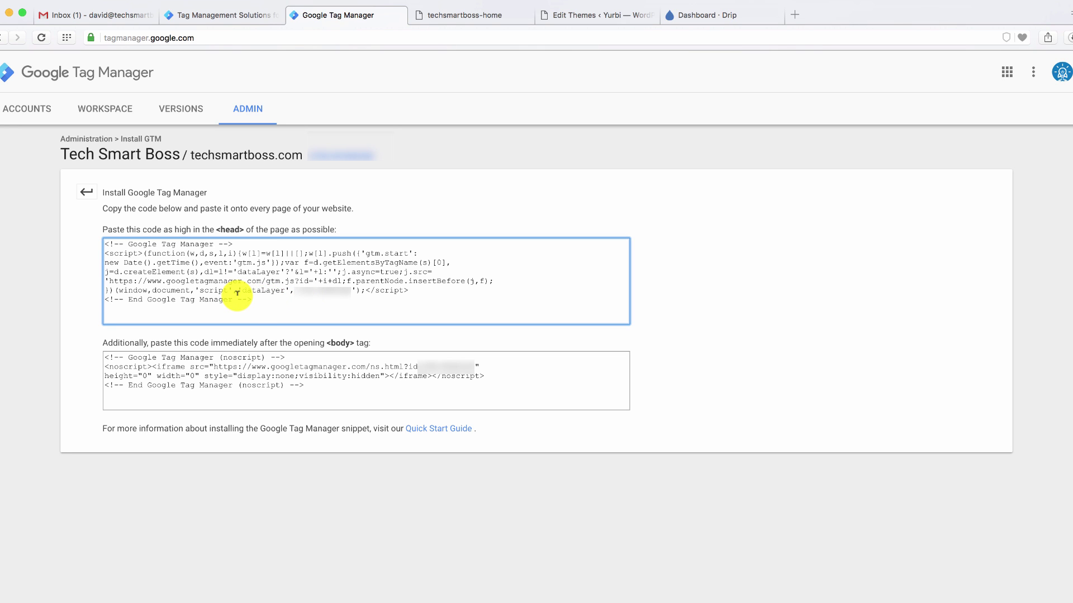
pyautogui.moveTo(260, 302); pyautogui.dragTo(94, 252)
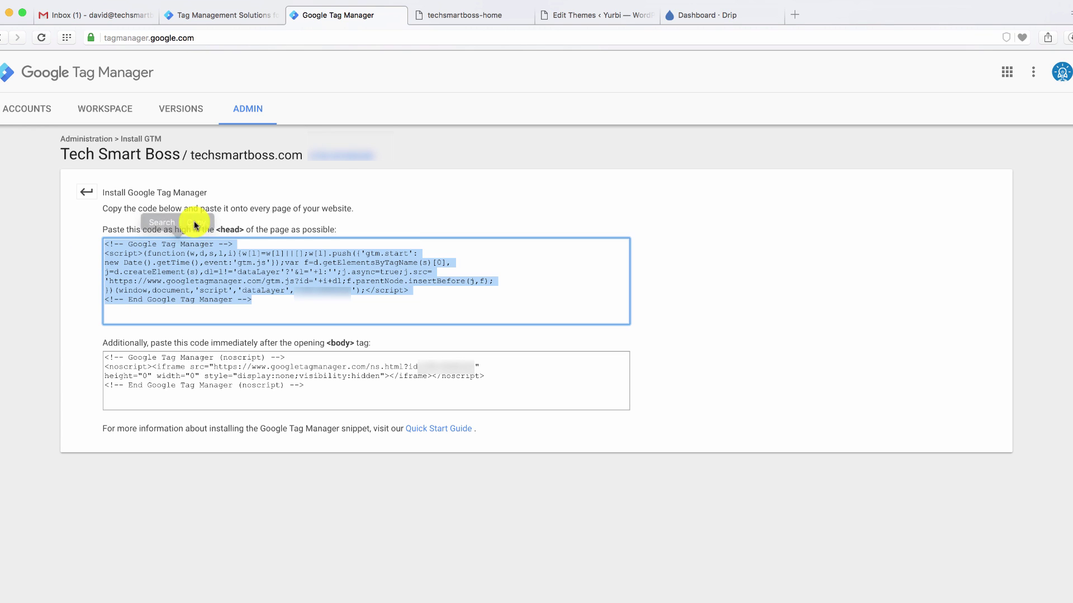
pyautogui.click(195, 225)
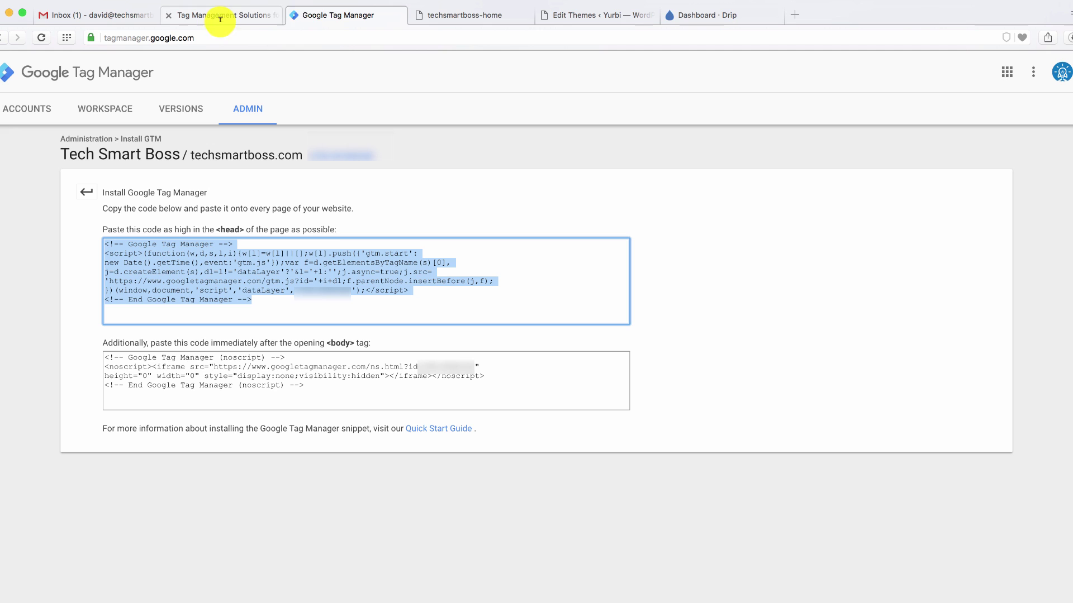
pyautogui.click(457, 13)
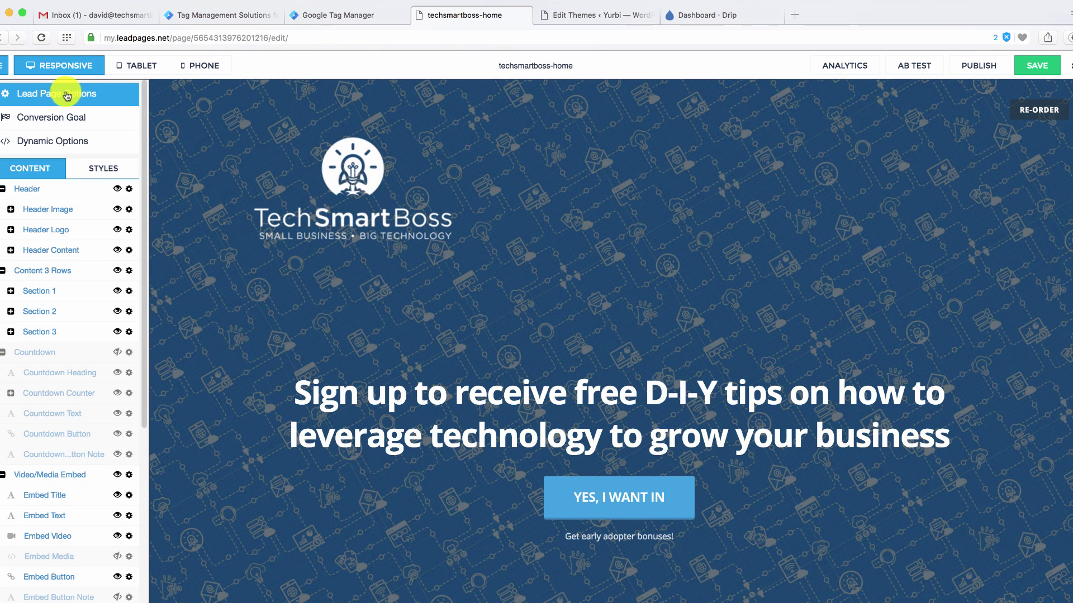
# Paste the GTM head snippet into the page's Head-Tag Tracking Code field.
pyautogui.click(57, 96)
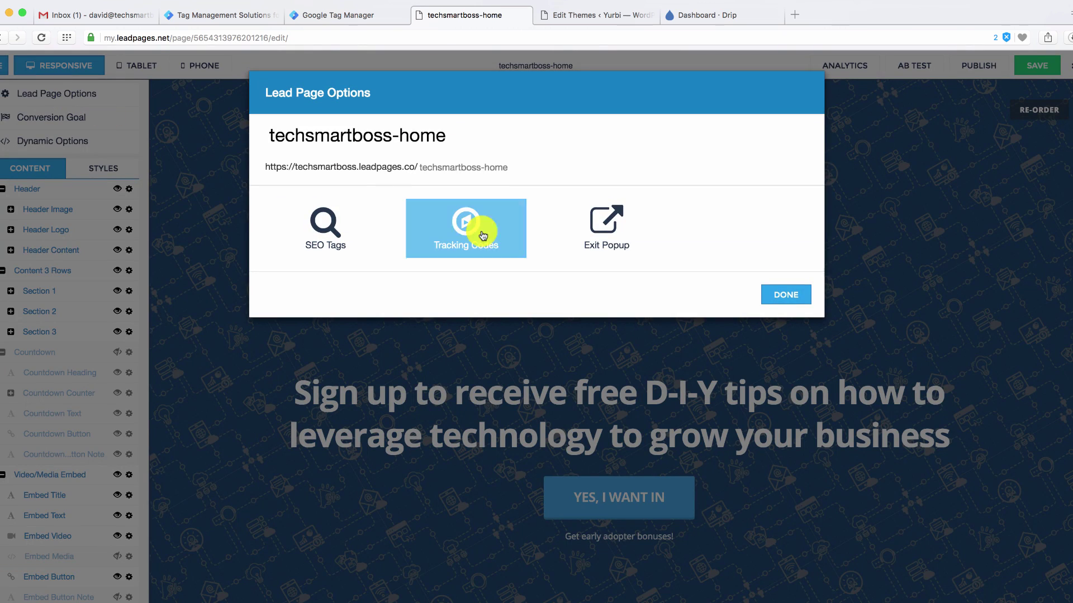
pyautogui.click(473, 231)
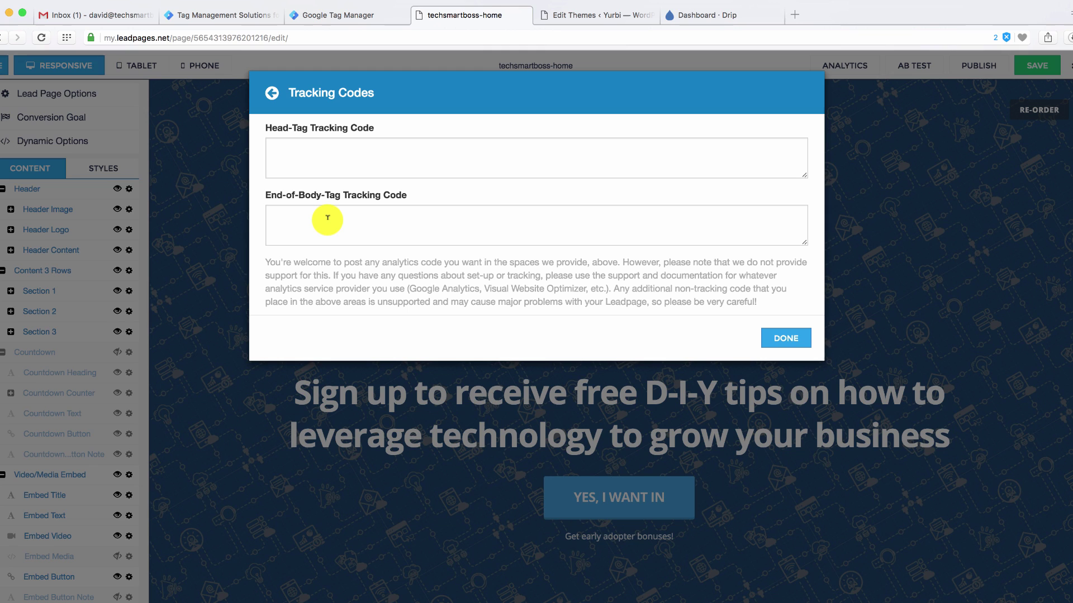
pyautogui.click(338, 159)
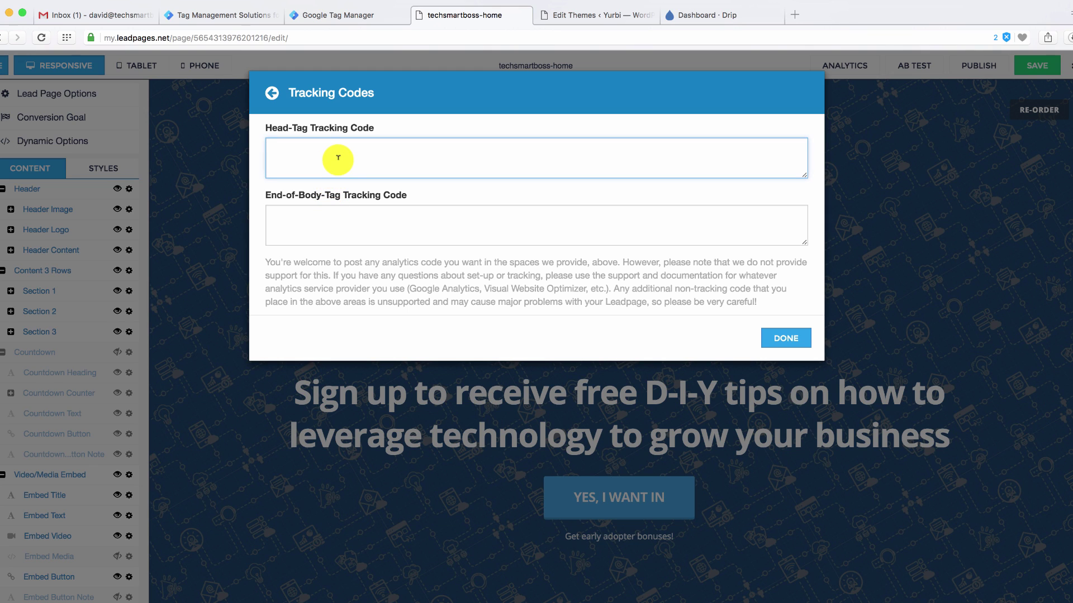
pyautogui.press('super+v')
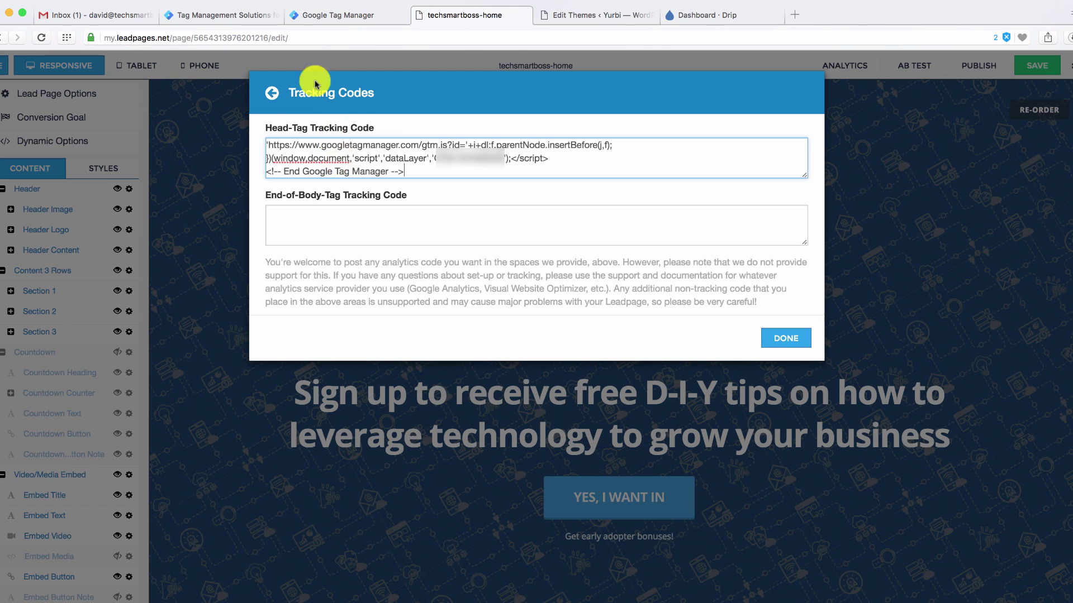
# Copy the GTM body noscript snippet and paste it into the End-of-Body tracking code.
pyautogui.click(316, 12)
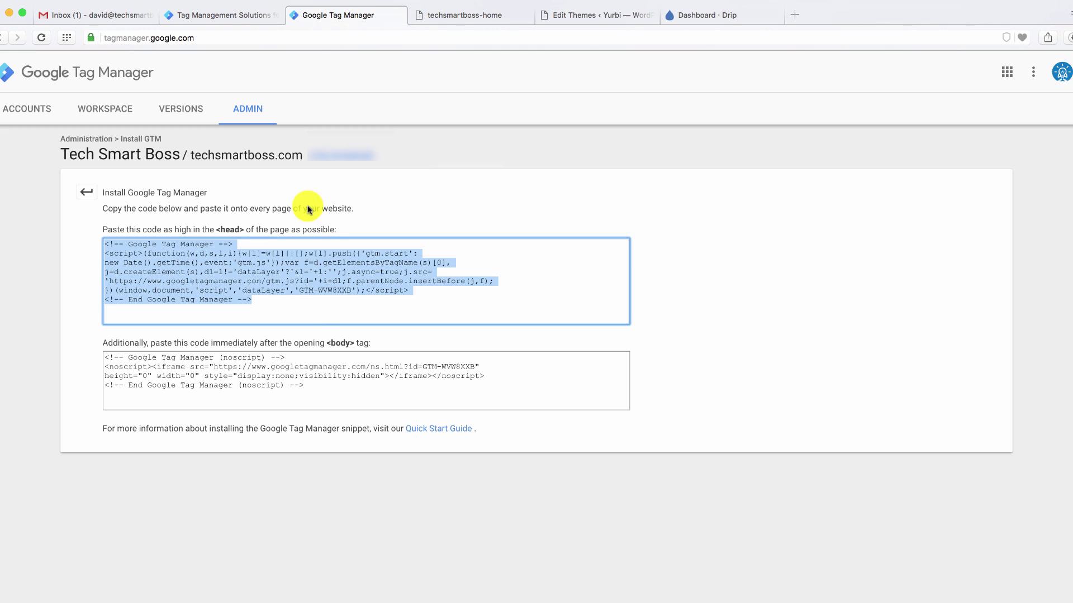
pyautogui.click(278, 364)
pyautogui.moveTo(311, 389); pyautogui.dragTo(83, 330)
pyautogui.click(224, 337)
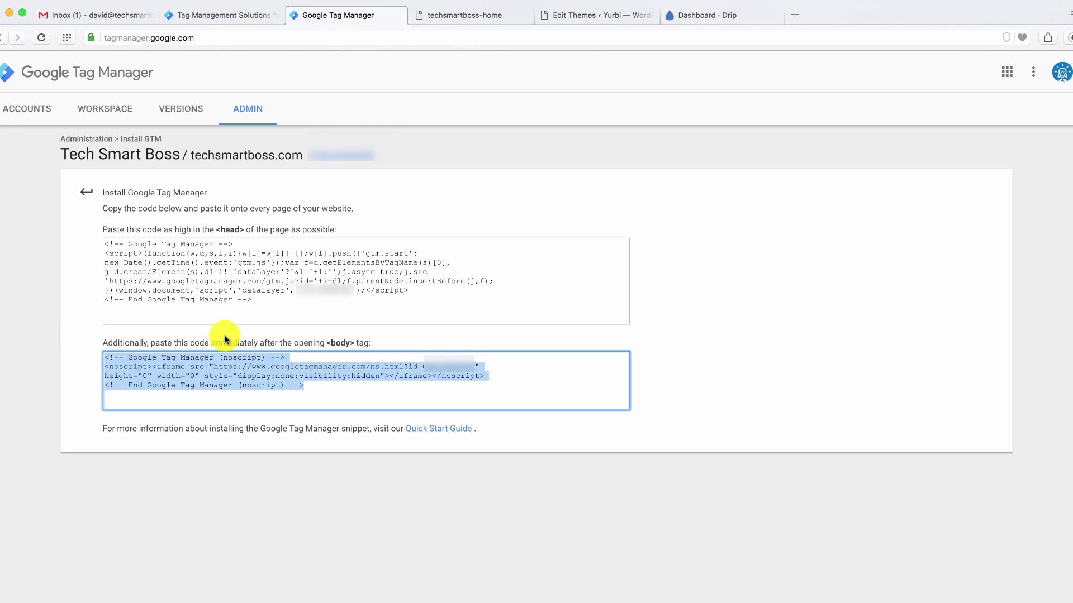
pyautogui.click(450, 15)
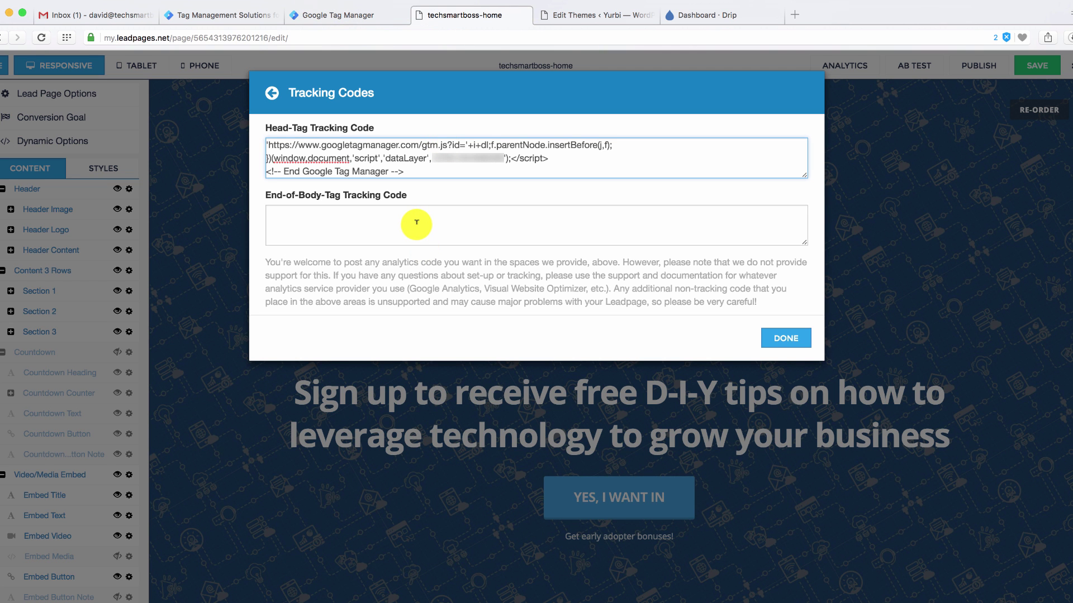
pyautogui.click(416, 220)
pyautogui.press('super+v')
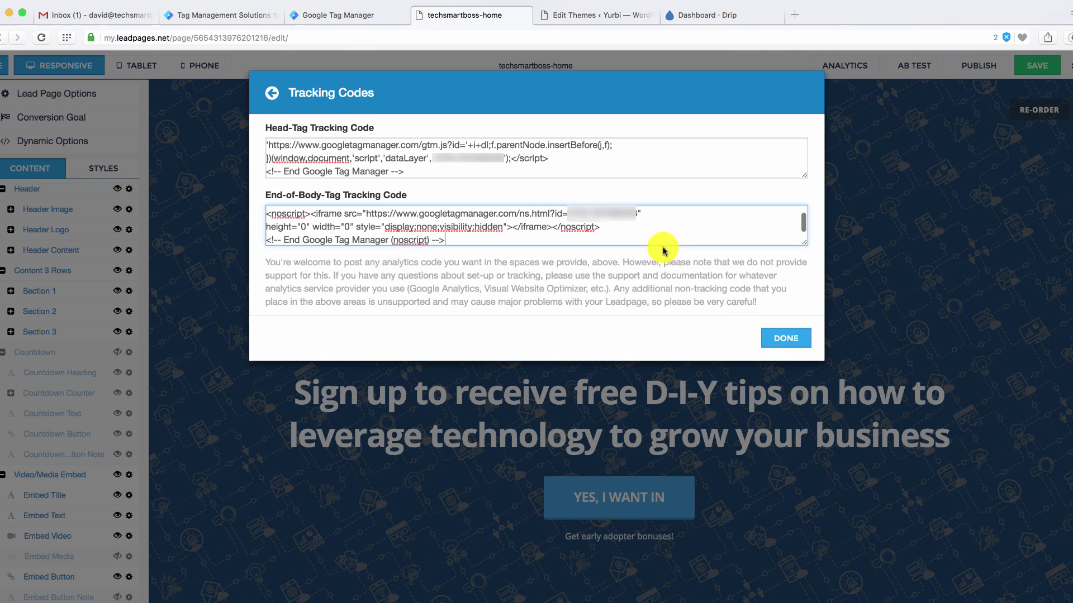
# Finish the tracking codes, save the Leadpages page, and return to Google Tag Manager.
pyautogui.click(793, 338)
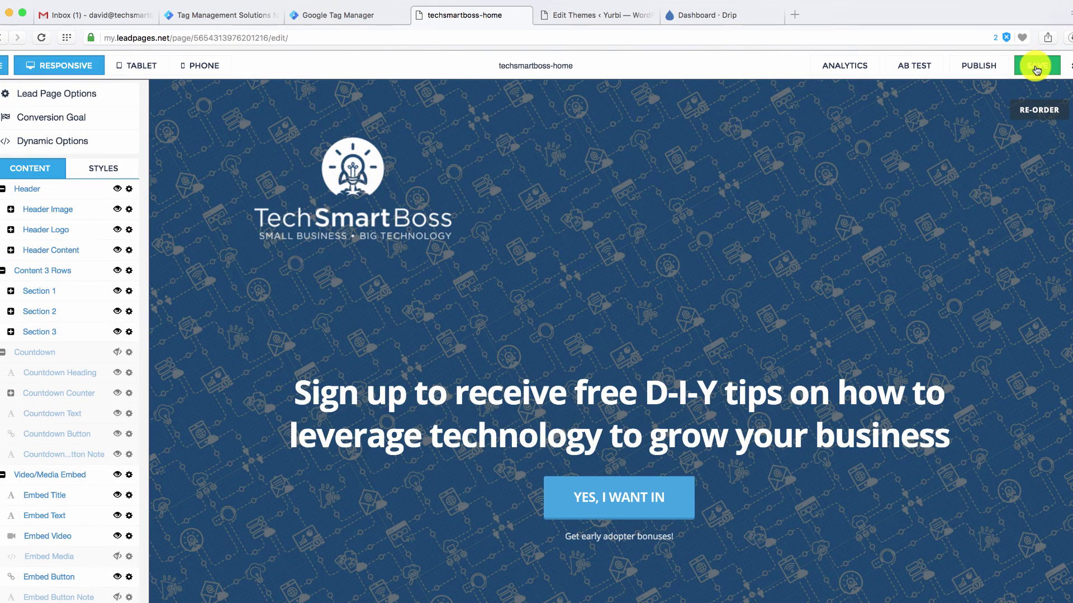
pyautogui.click(1035, 65)
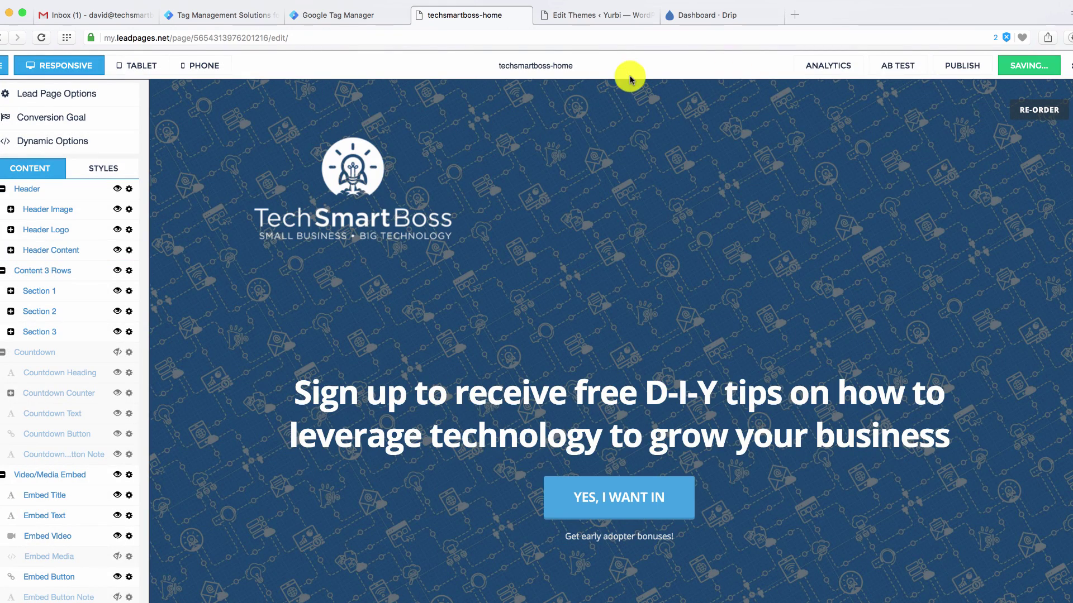
pyautogui.click(349, 15)
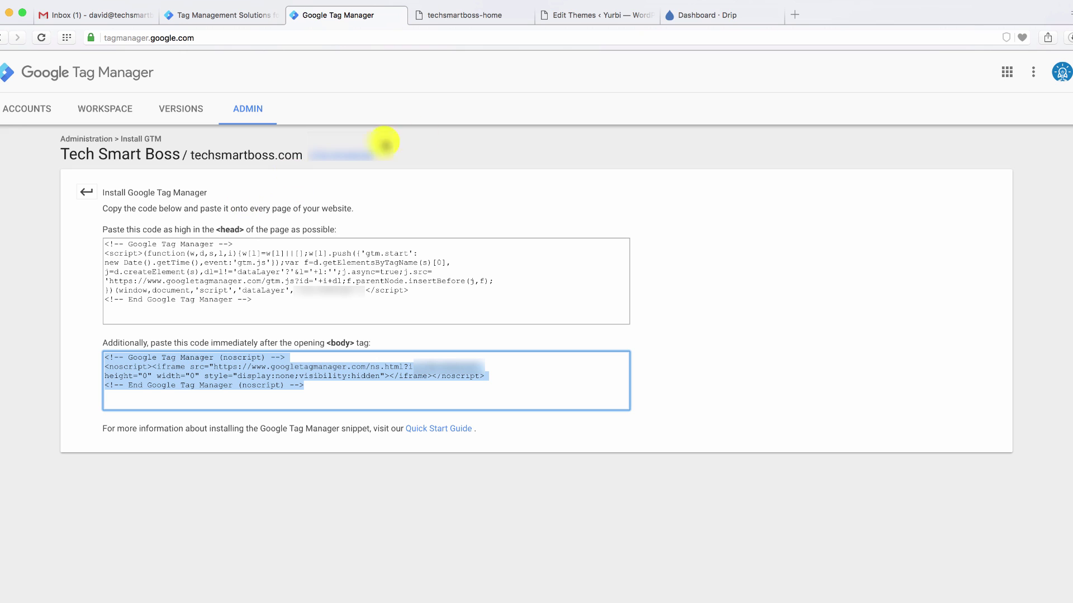
# Switch to the WordPress theme editor and scroll through header.php.
pyautogui.click(586, 15)
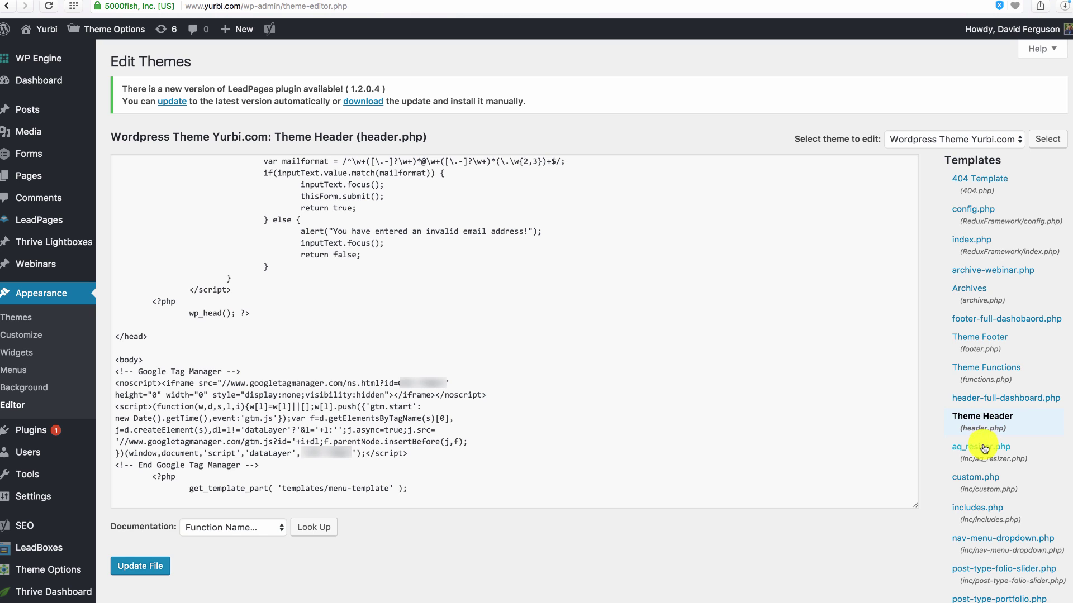
pyautogui.scroll(5, 606, 390)
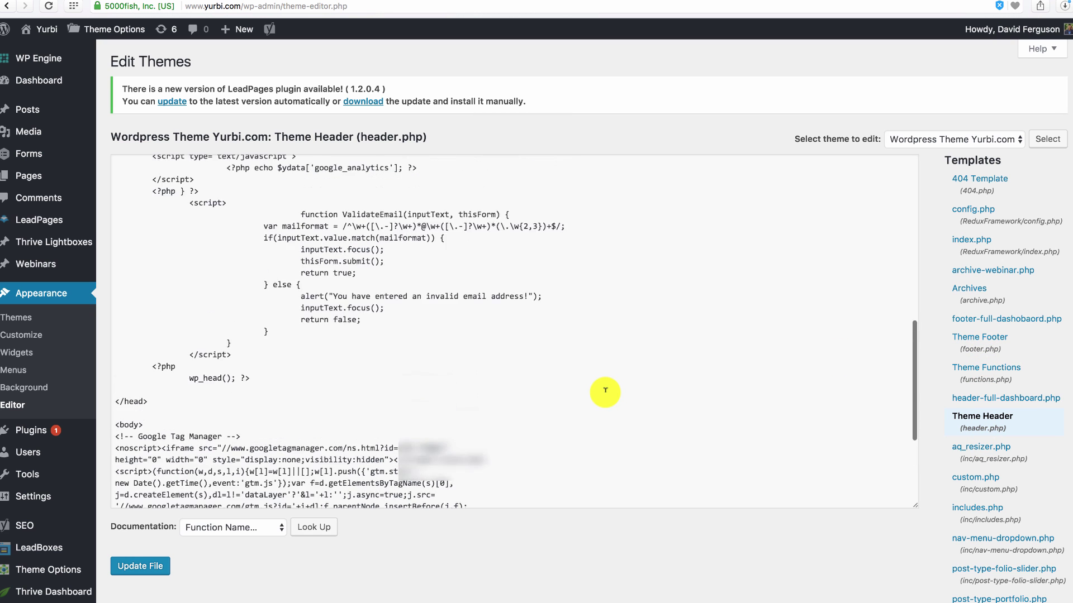
pyautogui.scroll(8, 605, 390)
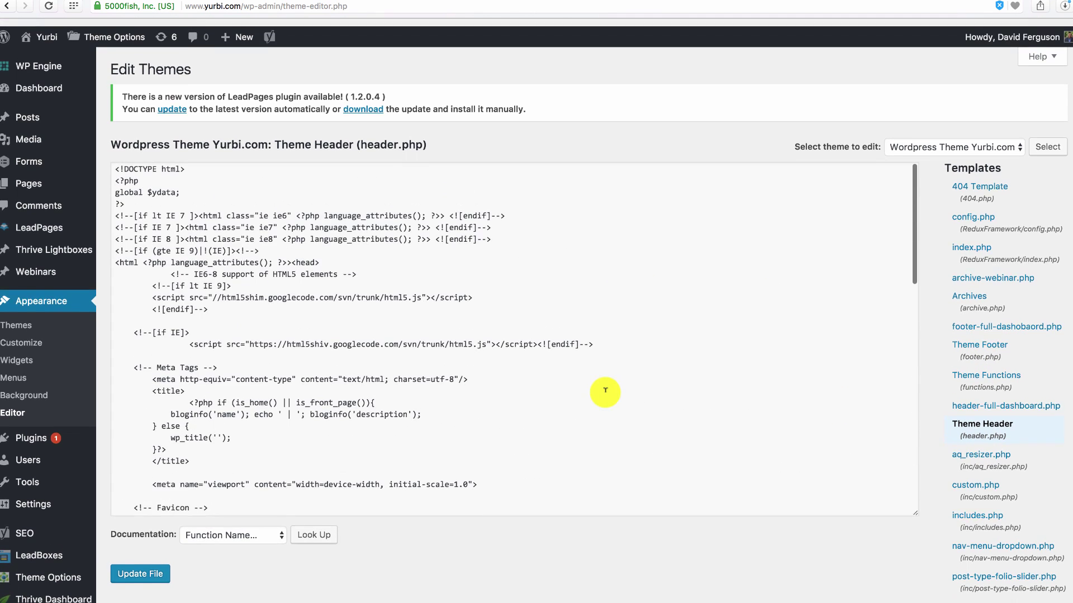
pyautogui.scroll(-4, 385, 360)
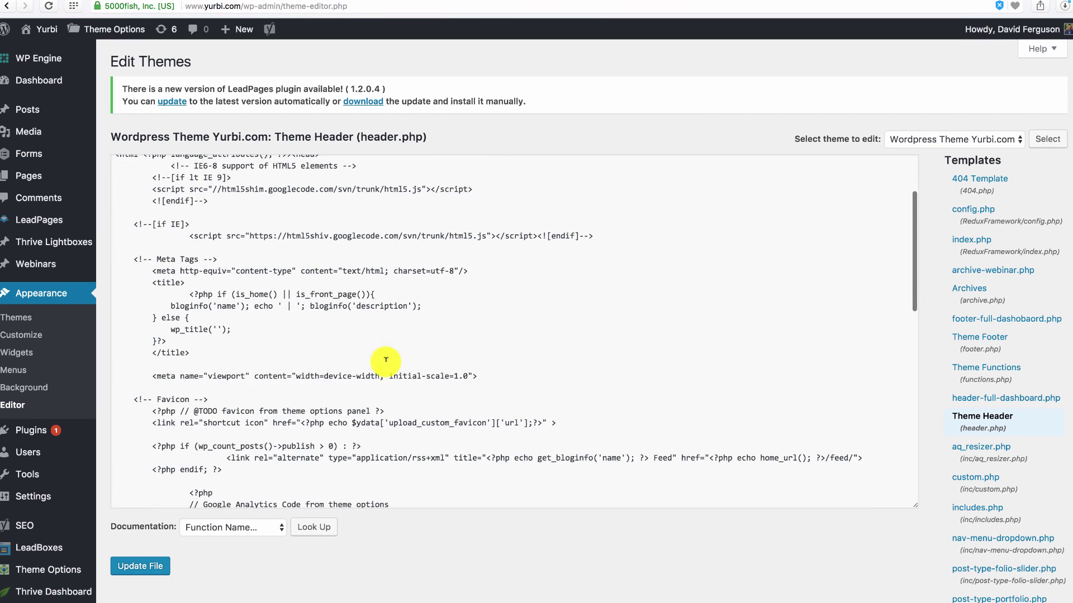
pyautogui.scroll(-10, 443, 306)
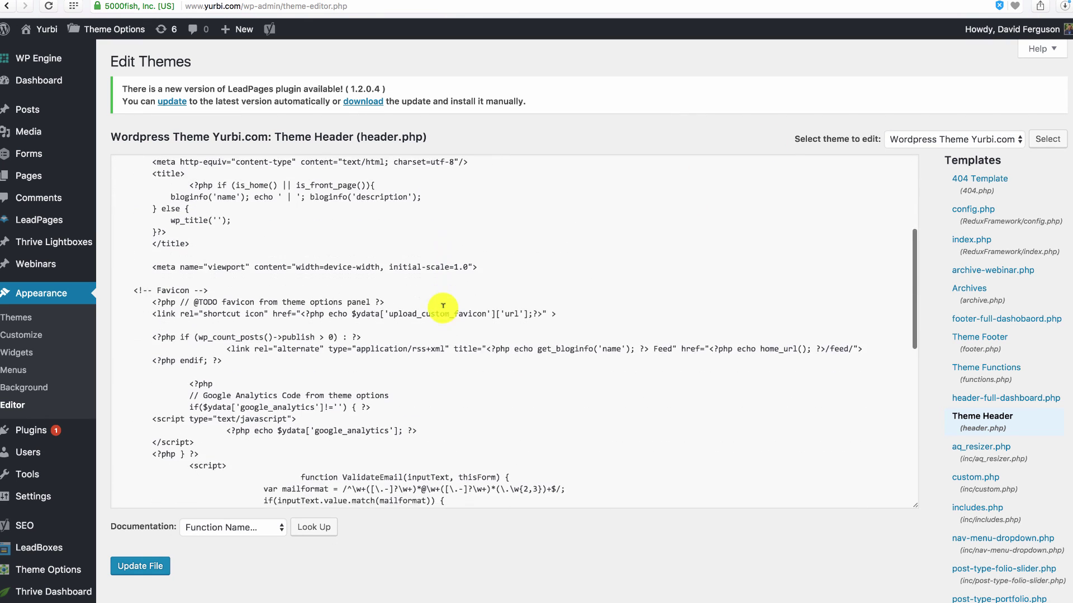
pyautogui.scroll(-5, 443, 306)
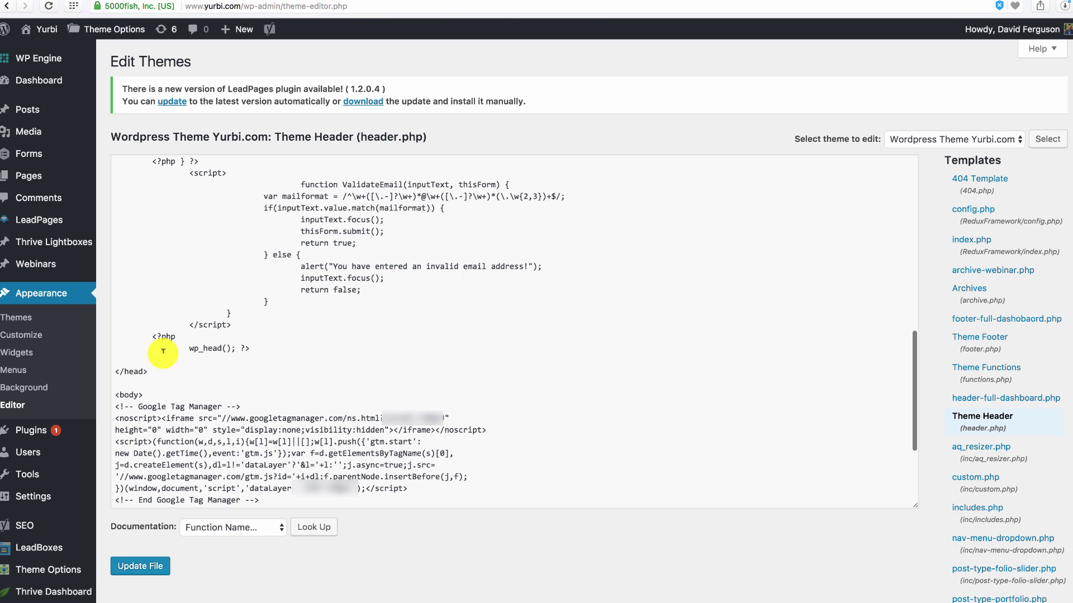
pyautogui.scroll(15, 143, 371)
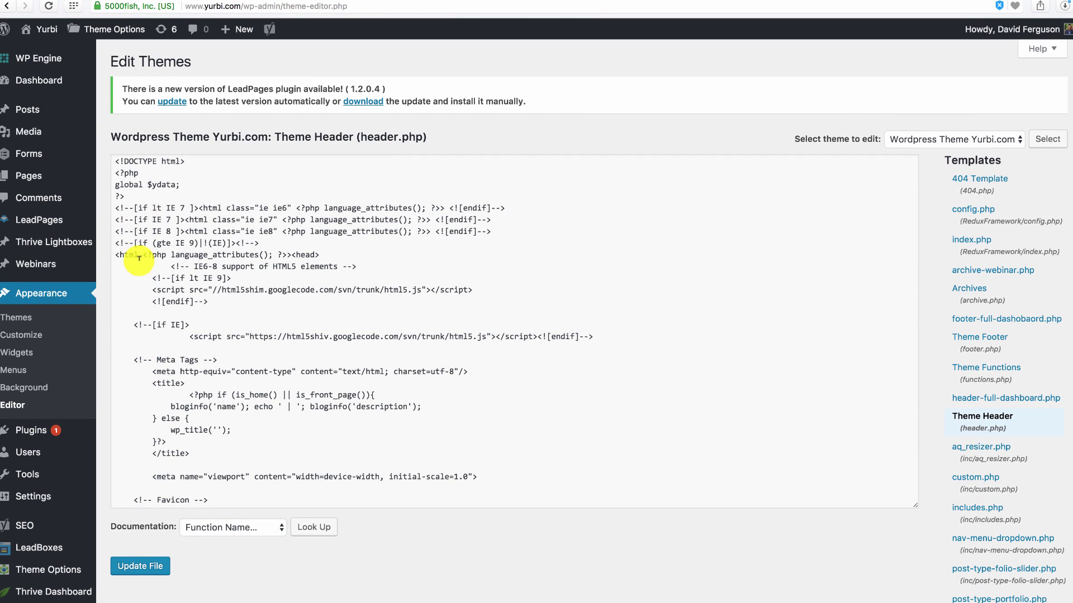
# Confirm the GTM code follows <body> in header.php, then open footer.php.
pyautogui.click(301, 252)
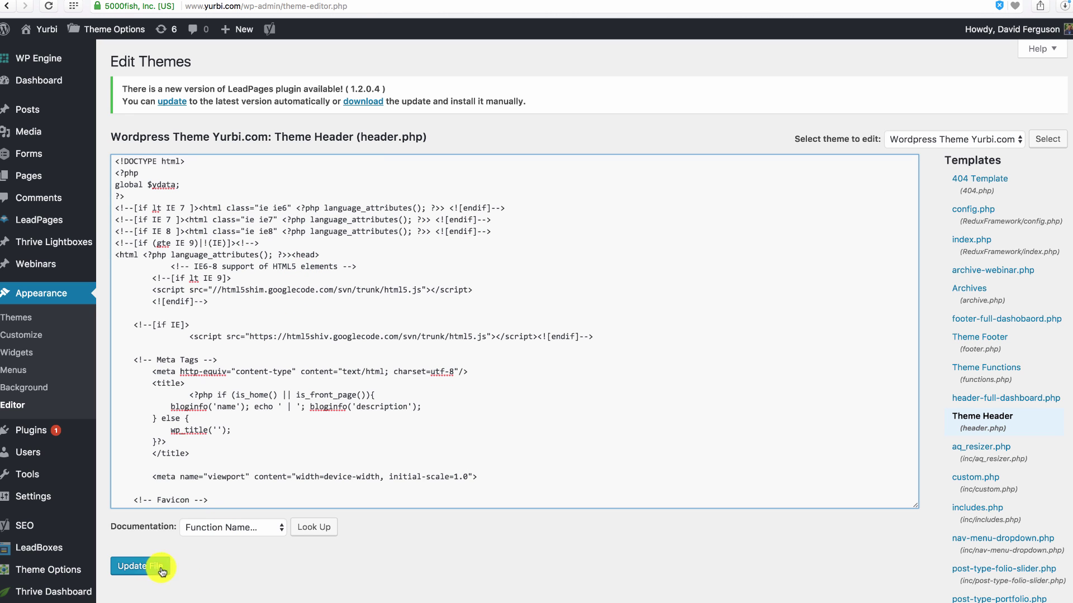
pyautogui.scroll(-1, 268, 401)
pyautogui.scroll(-5, 267, 401)
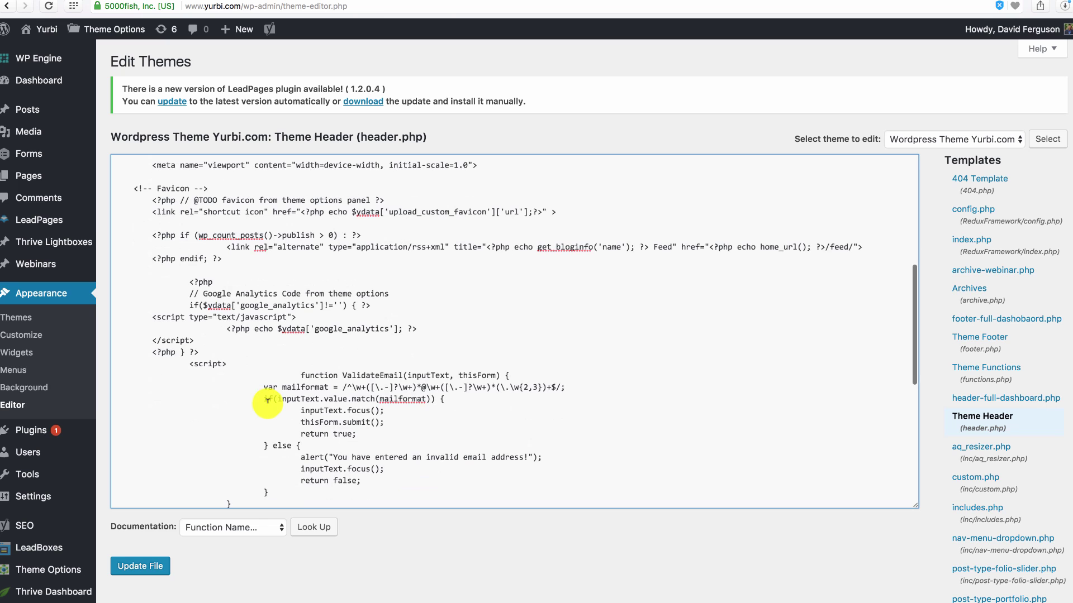
pyautogui.scroll(-3, 268, 401)
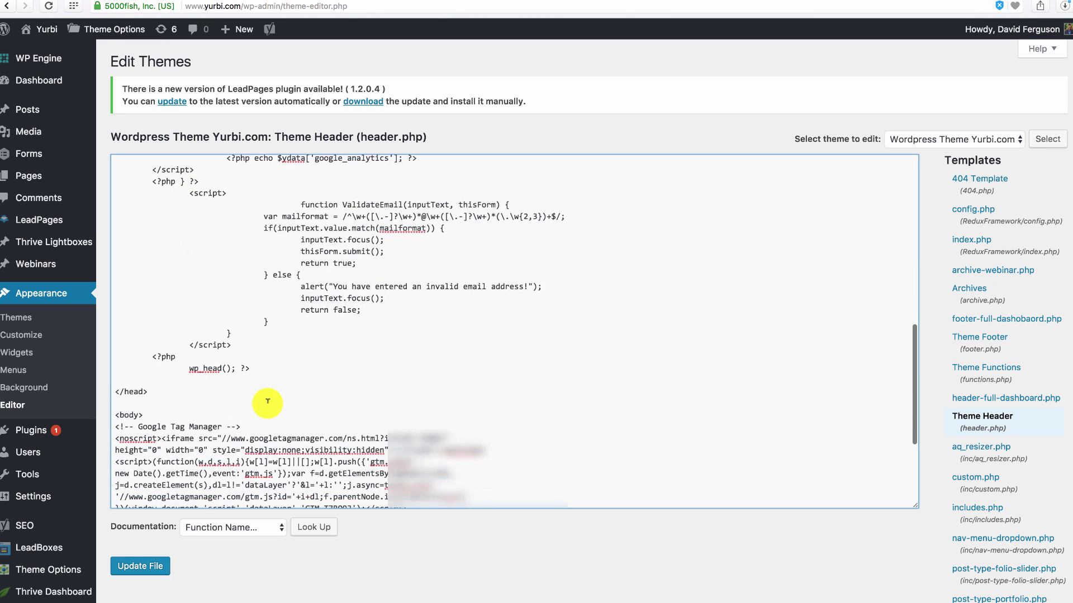
pyautogui.scroll(-1, 267, 401)
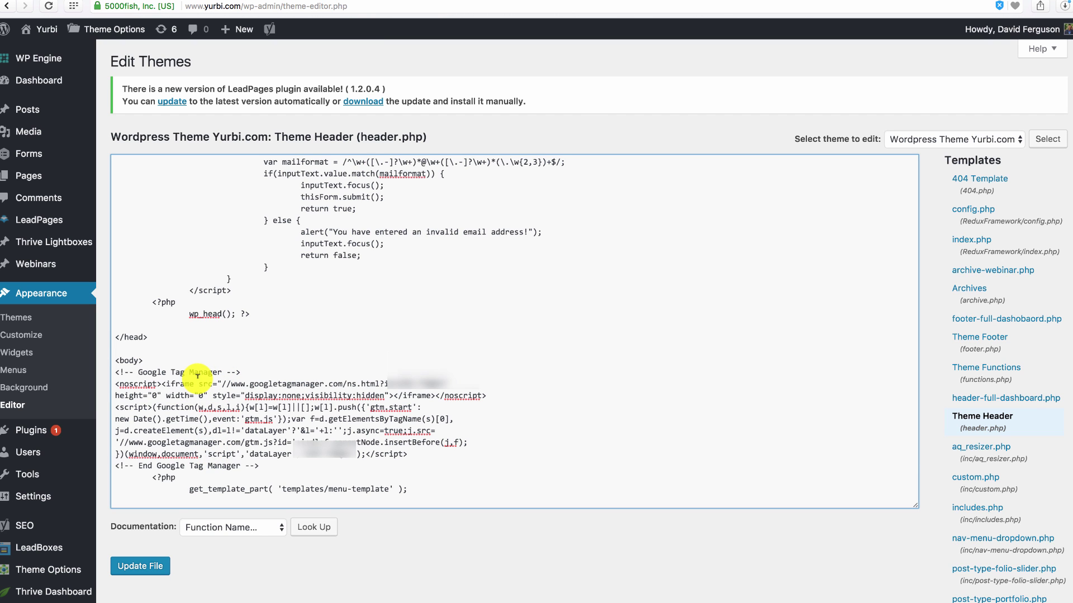
pyautogui.scroll(-6, 198, 391)
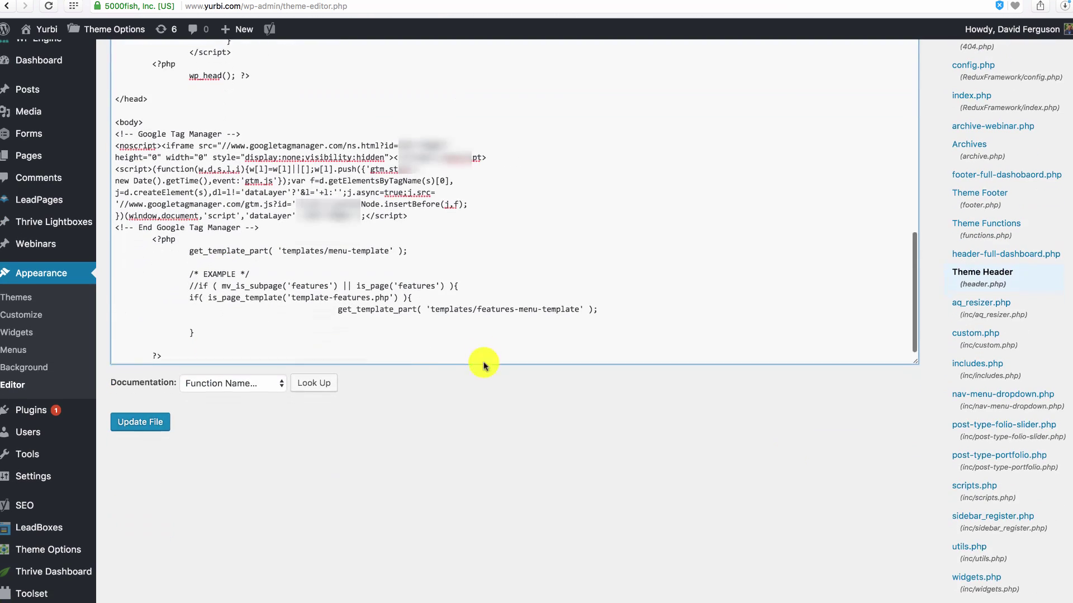
pyautogui.click(979, 198)
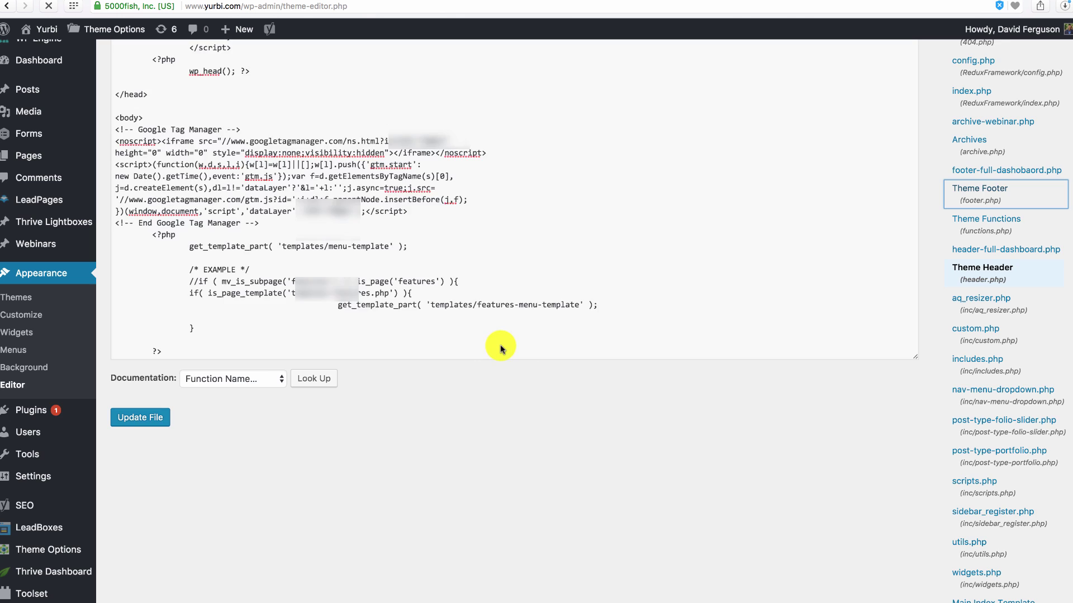
pyautogui.scroll(3, 497, 313)
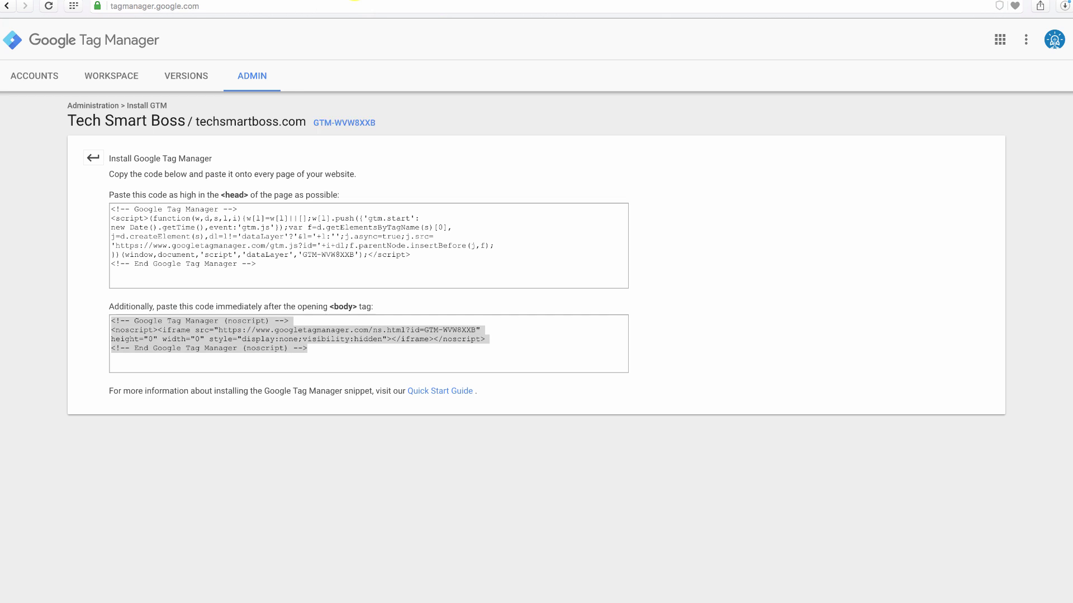
# Start a new tag in the container workspace, rename Untitled Tag to 'Drip', and show tag types.
pyautogui.click(91, 158)
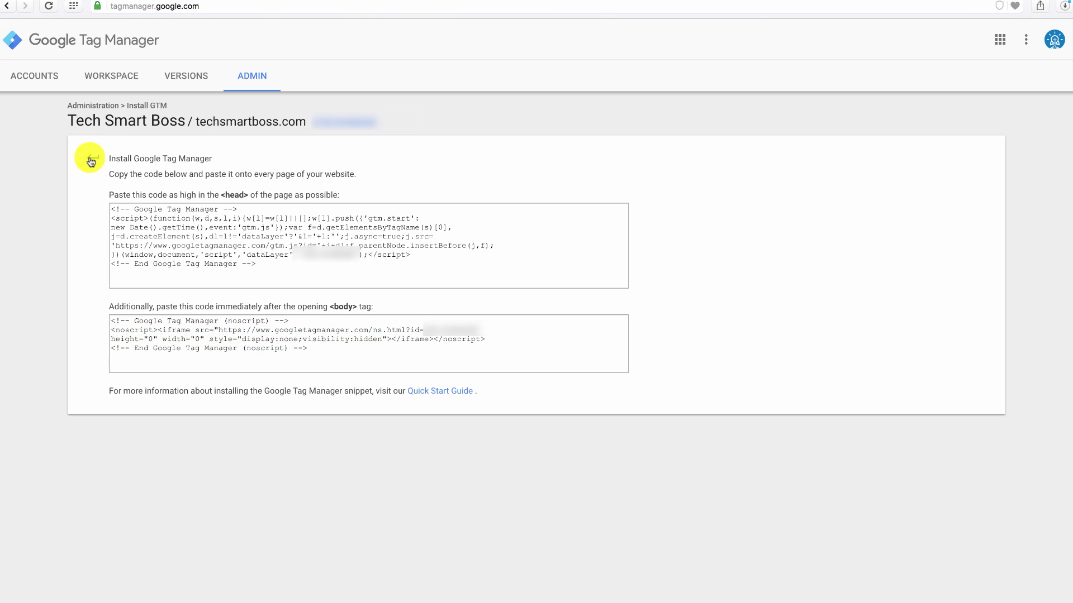
pyautogui.click(44, 79)
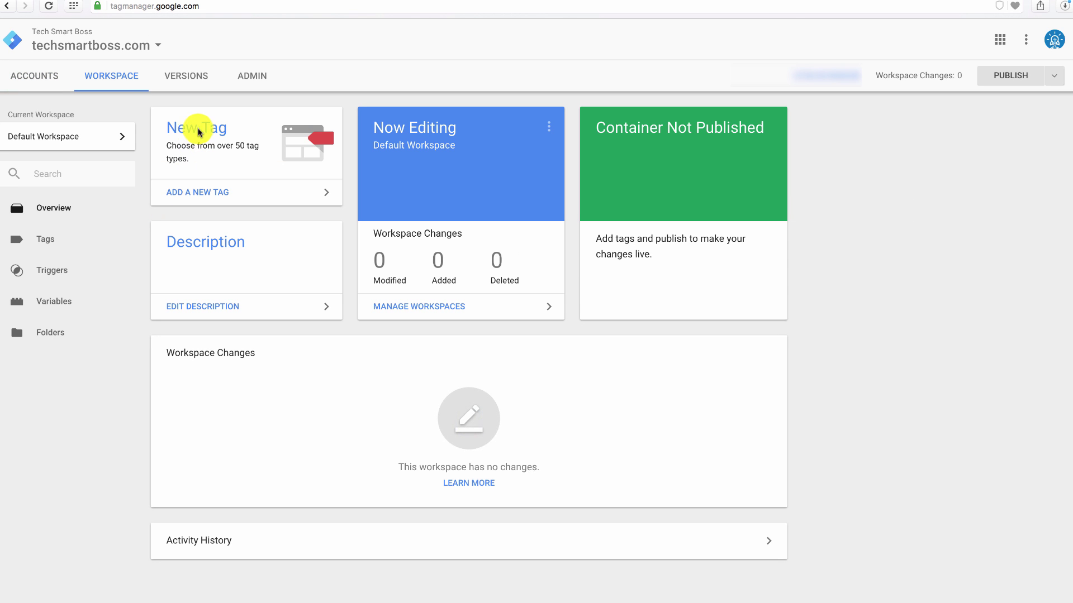
pyautogui.click(200, 131)
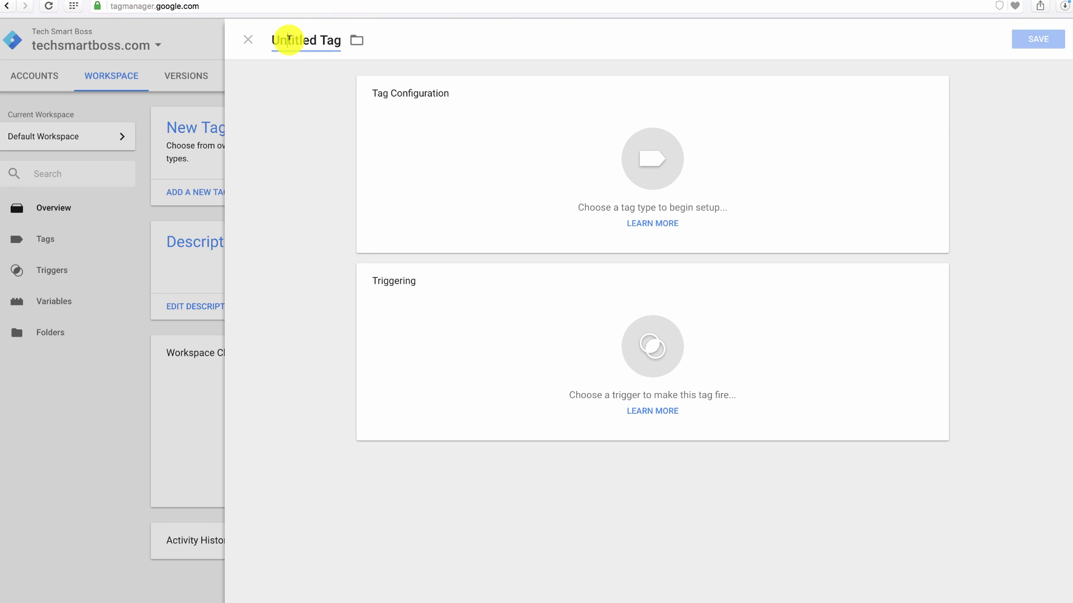
pyautogui.moveTo(277, 38); pyautogui.dragTo(335, 37)
pyautogui.press('BackSpace')
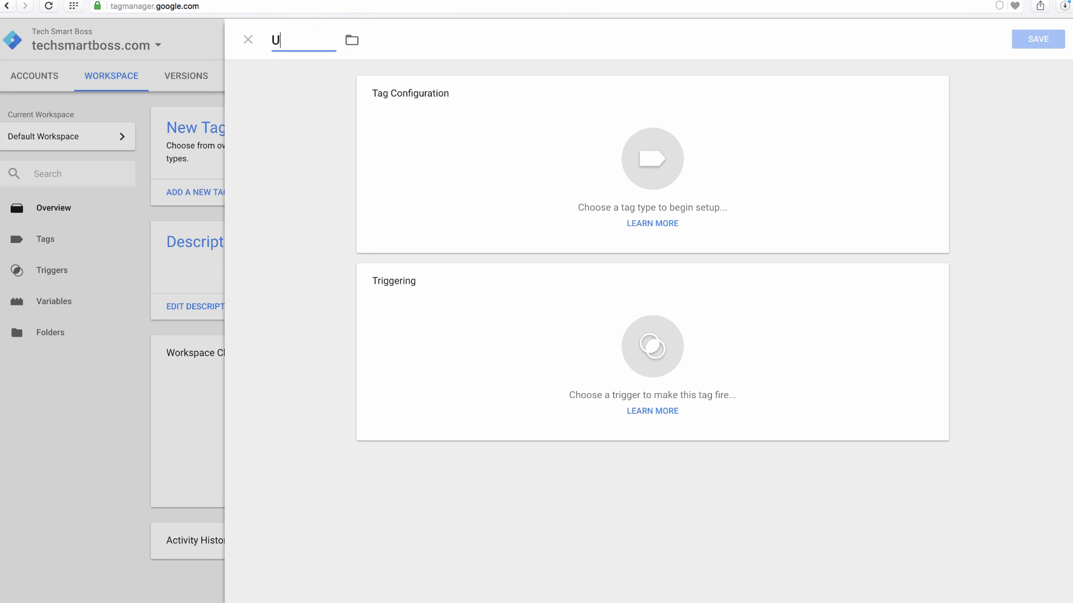
pyautogui.write('Drip')
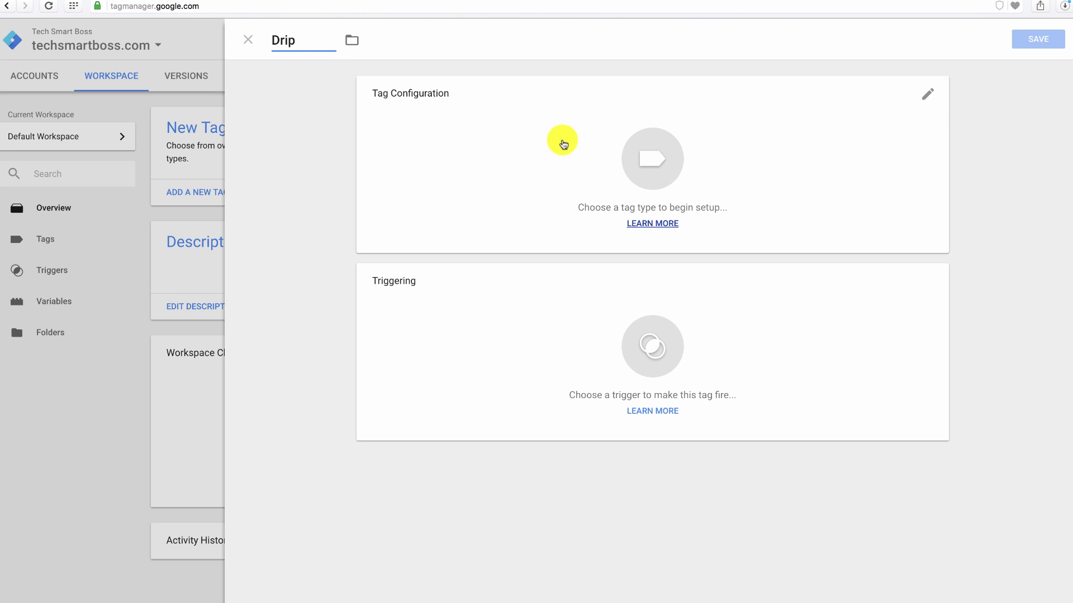
pyautogui.click(929, 97)
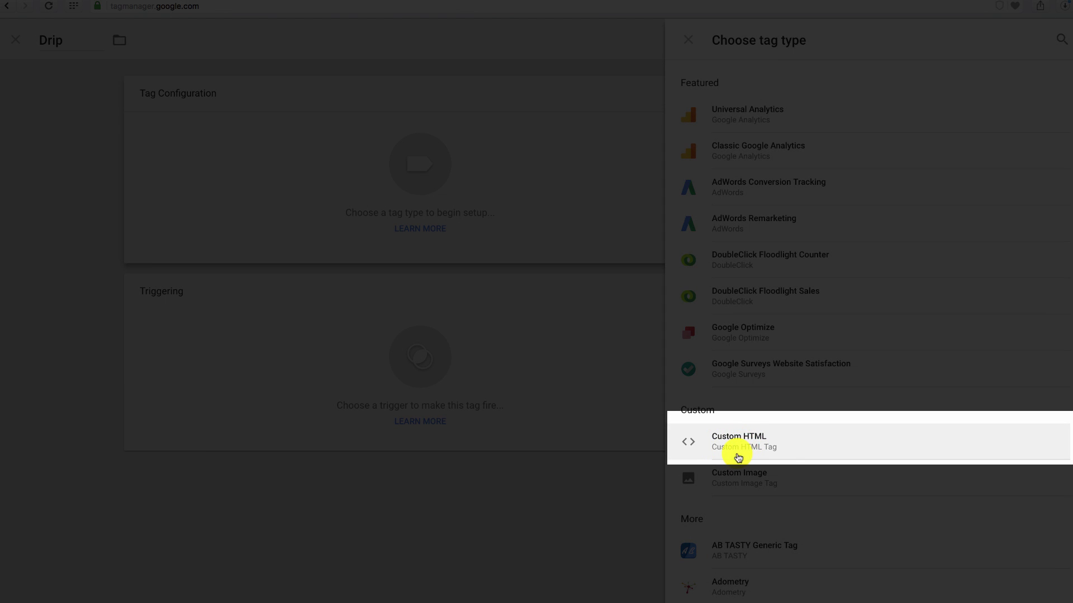
# Choose Custom HTML as the Drip tag's type, leaving an empty HTML box.
pyautogui.scroll(-2, 742, 447)
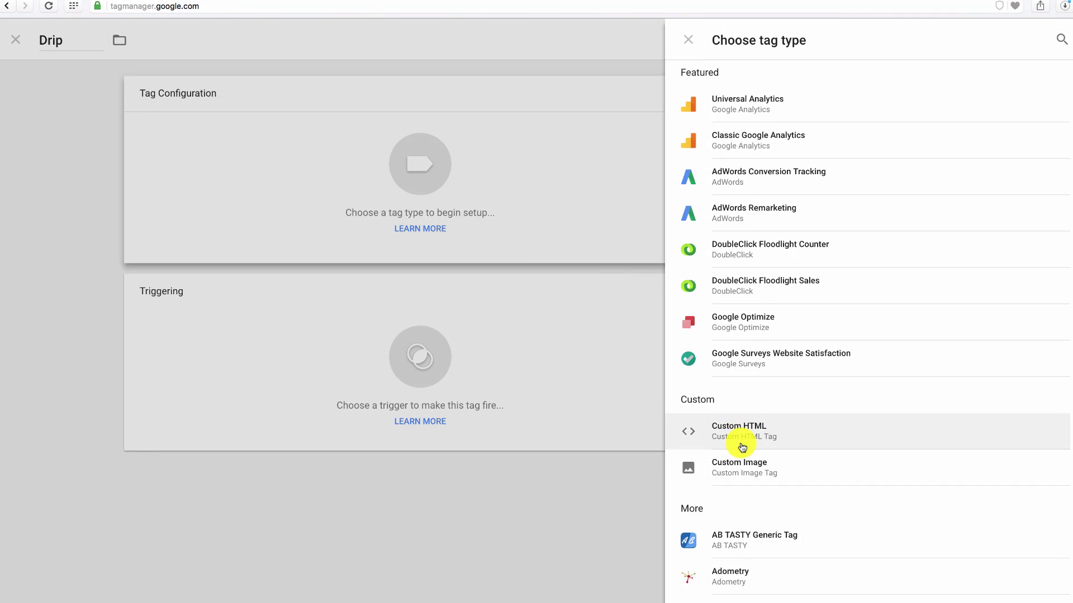
pyautogui.scroll(-8, 742, 447)
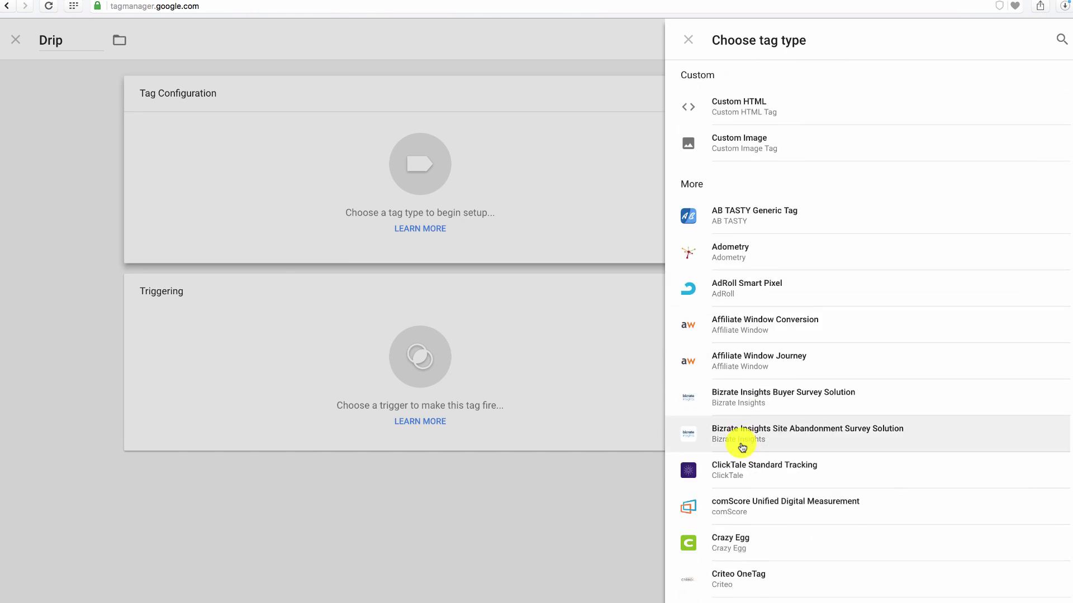
pyautogui.scroll(-9, 742, 447)
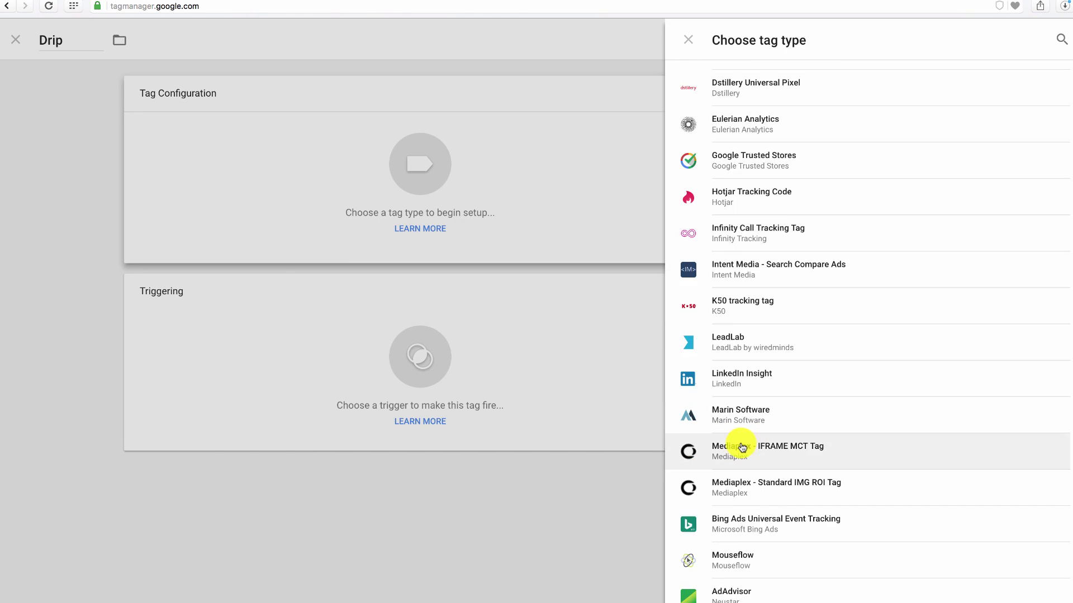
pyautogui.scroll(-12, 742, 447)
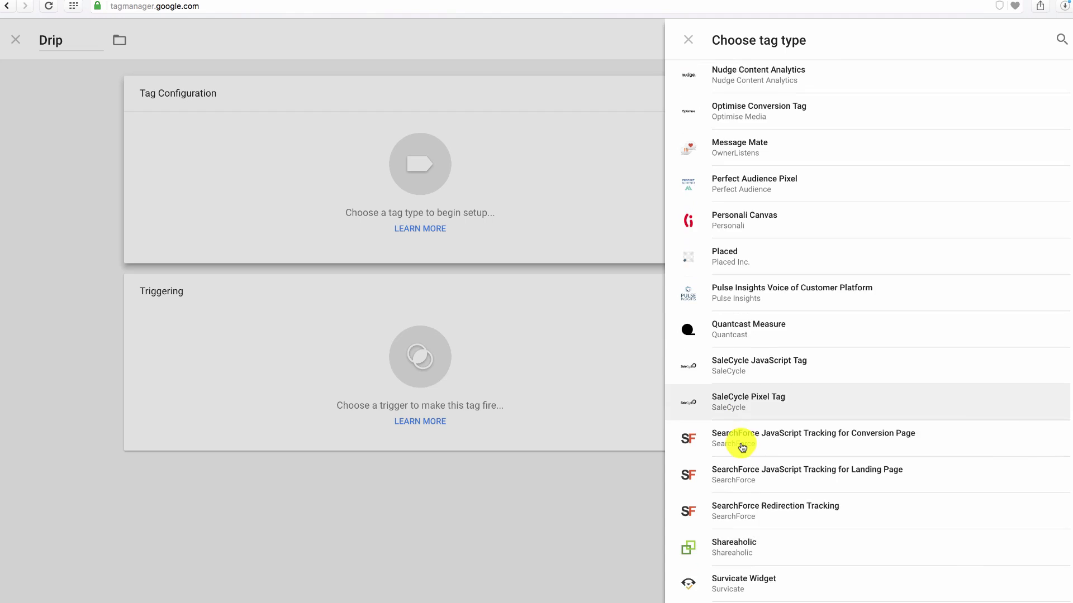
pyautogui.scroll(-2, 742, 447)
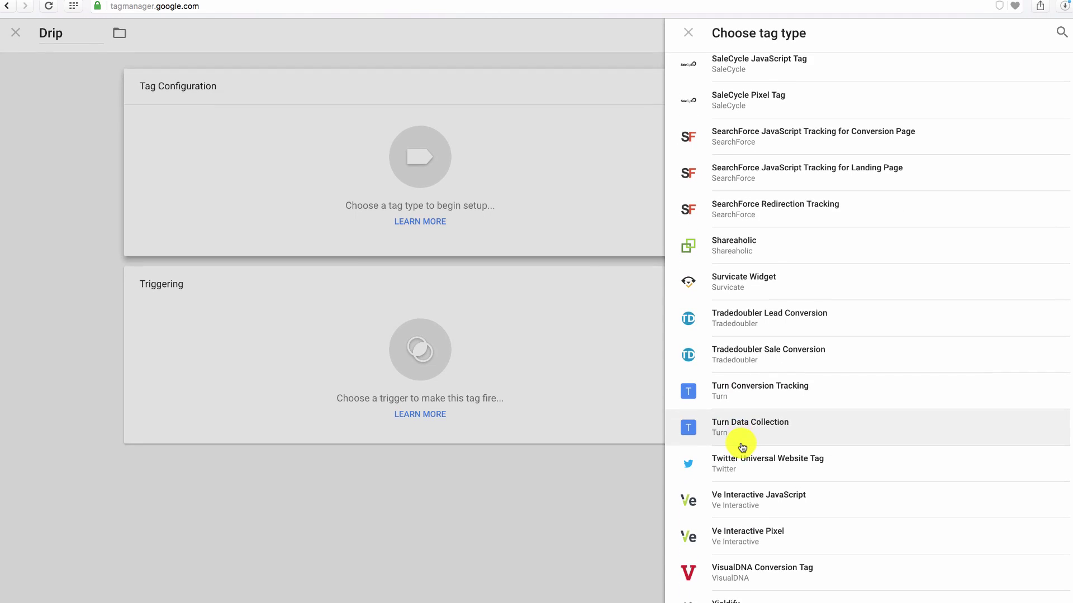
pyautogui.scroll(2, 742, 447)
pyautogui.scroll(20, 742, 447)
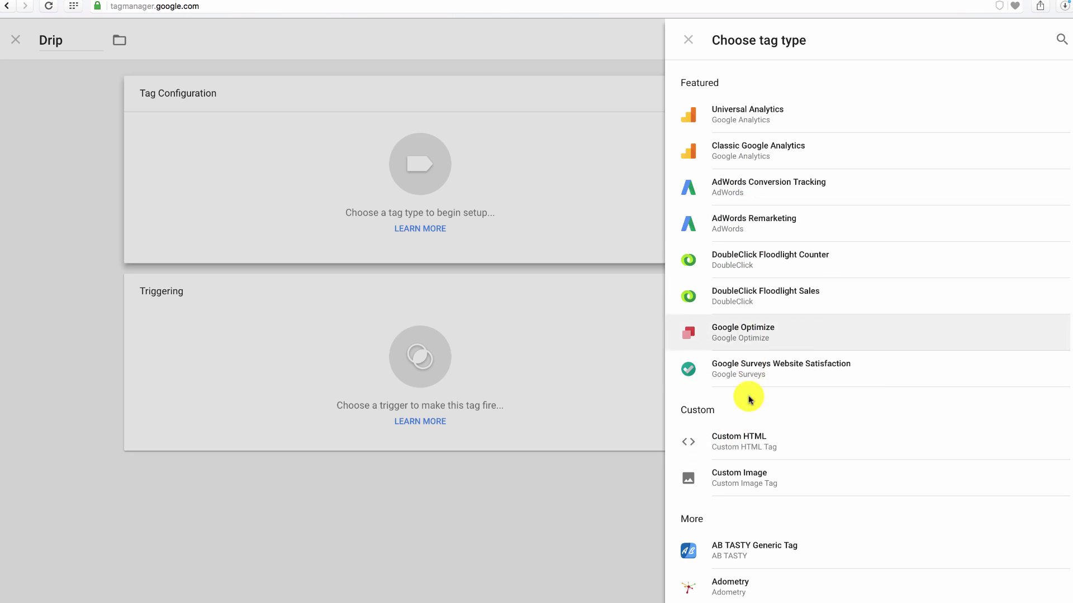
pyautogui.click(731, 442)
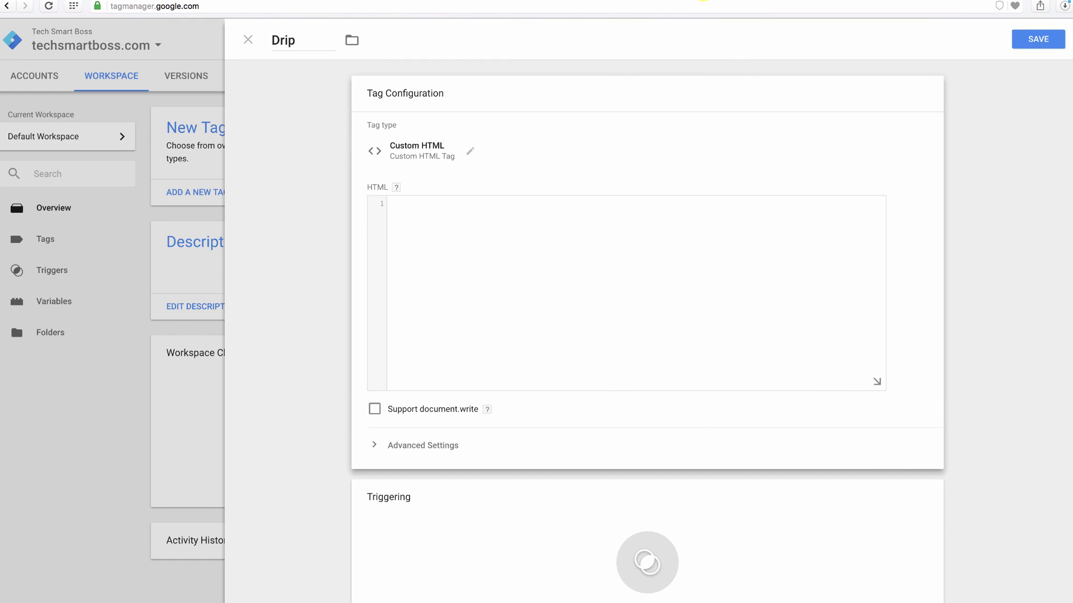
# Copy the 14-line Drip JavaScript snippet from Drip and paste it into the tag's HTML box.
pyautogui.click(703, 2)
pyautogui.moveTo(420, 394); pyautogui.dragTo(353, 233)
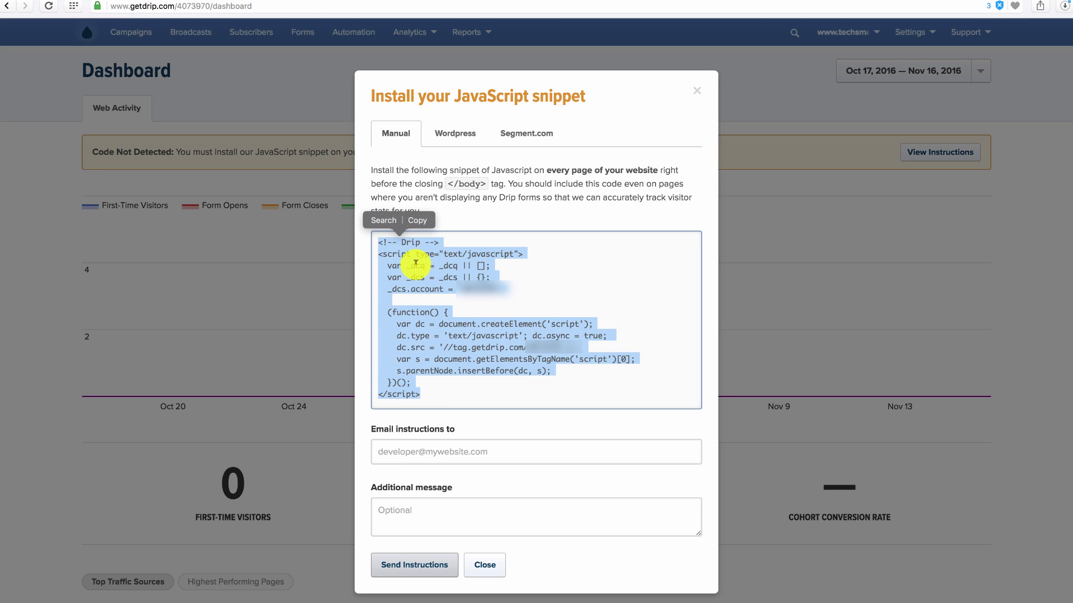
pyautogui.click(418, 221)
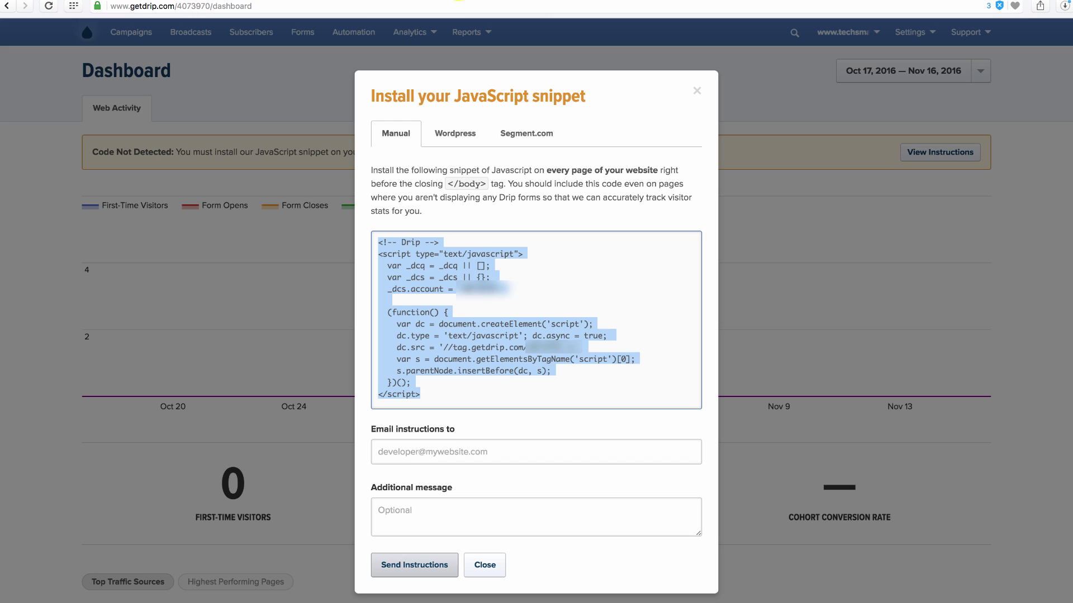
pyautogui.click(326, 0)
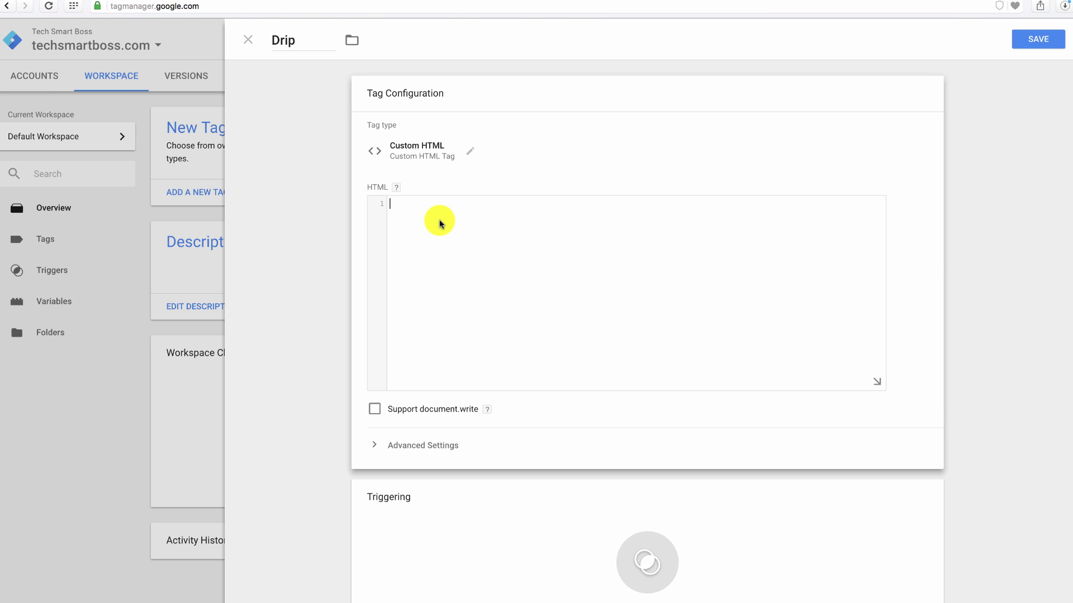
pyautogui.press('super+v')
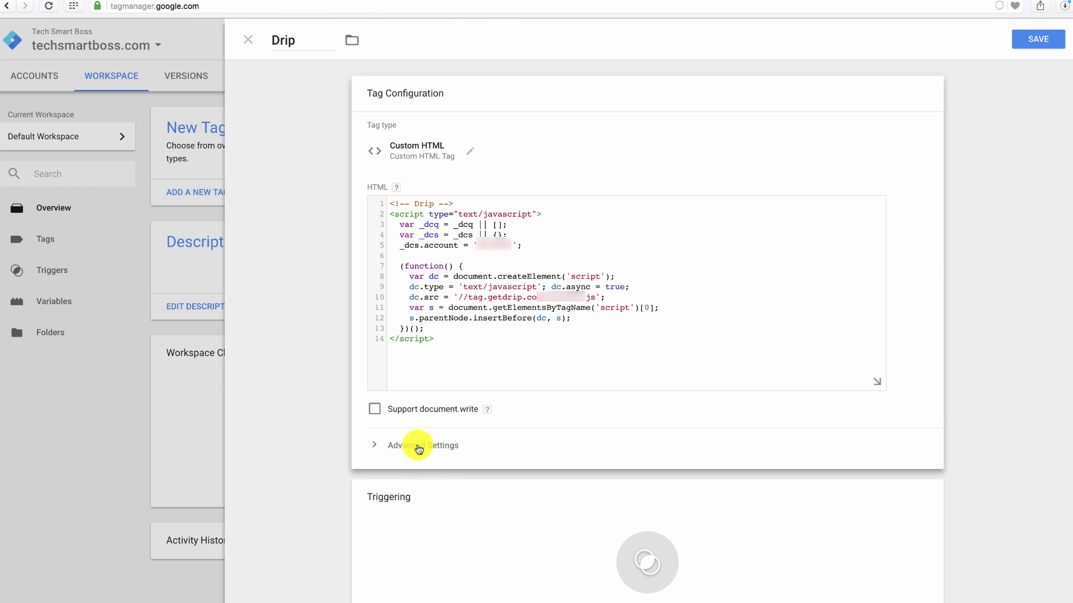
# Check and collapse the tag's Advanced Settings, then bring up the trigger chooser.
pyautogui.click(417, 445)
pyautogui.scroll(-4, 417, 446)
pyautogui.scroll(2, 408, 380)
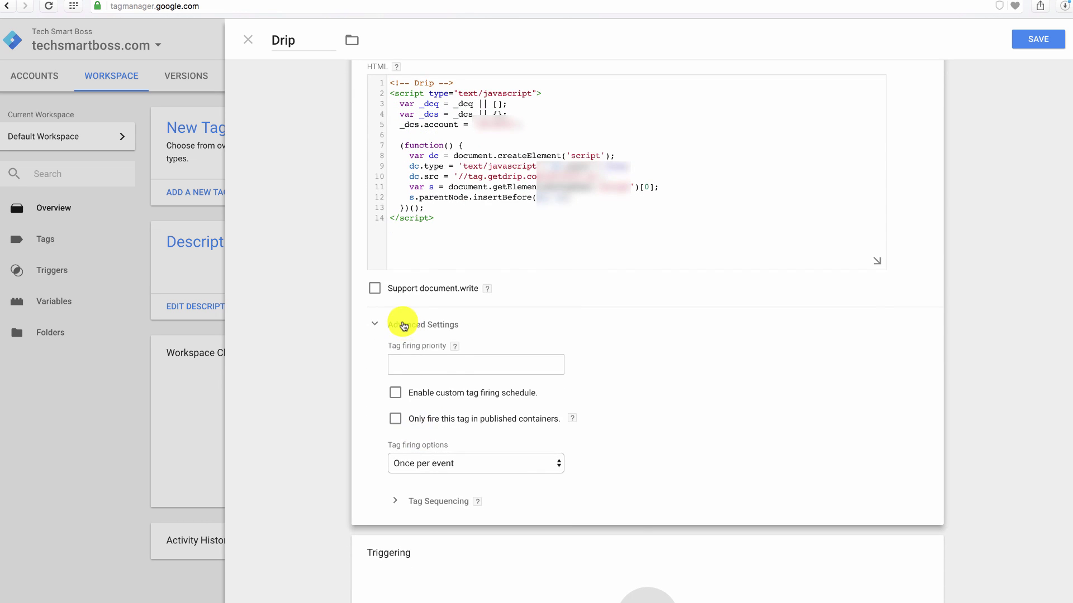
pyautogui.click(400, 390)
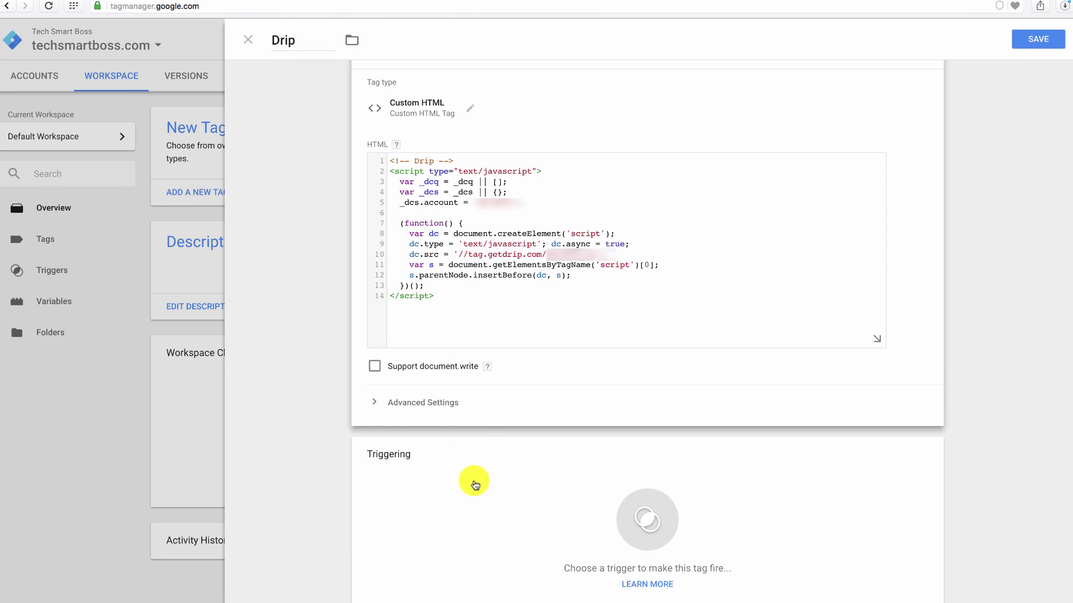
pyautogui.click(558, 540)
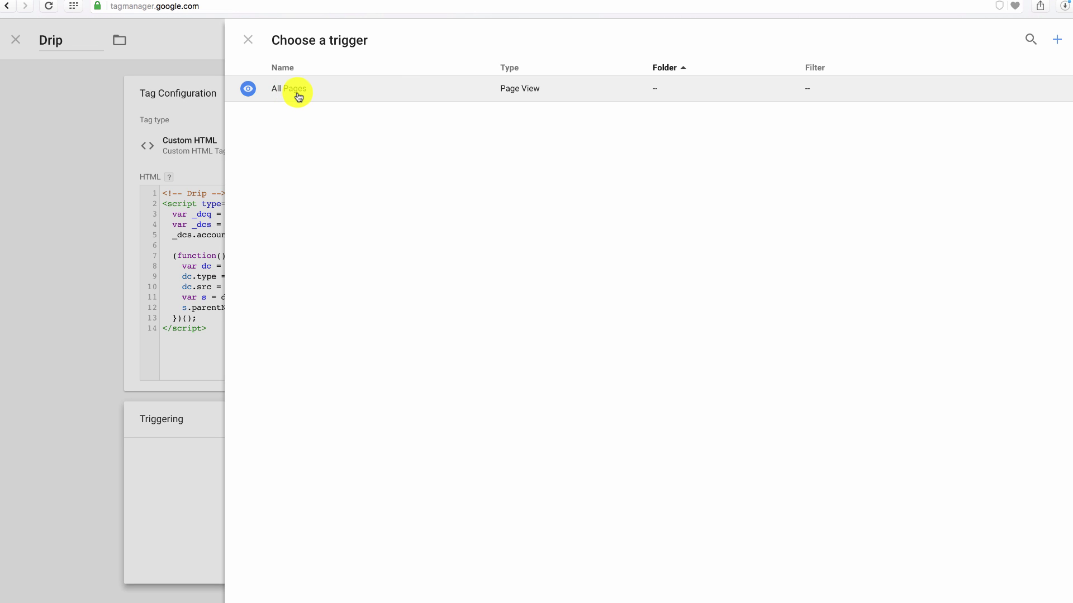
# Attach the All Pages trigger to the Drip tag and save it.
pyautogui.click(249, 39)
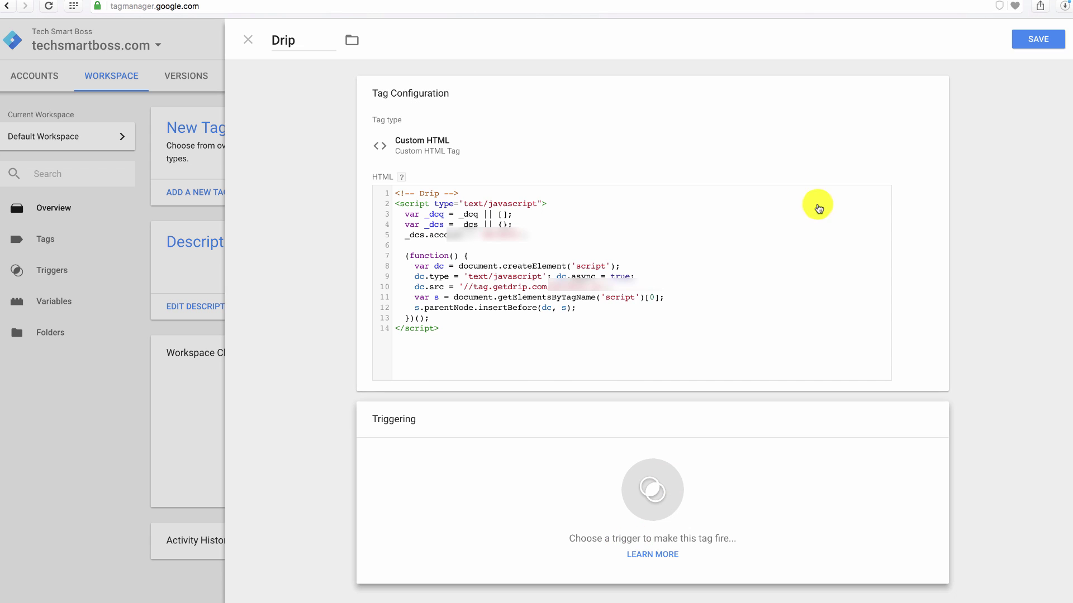
pyautogui.click(1037, 40)
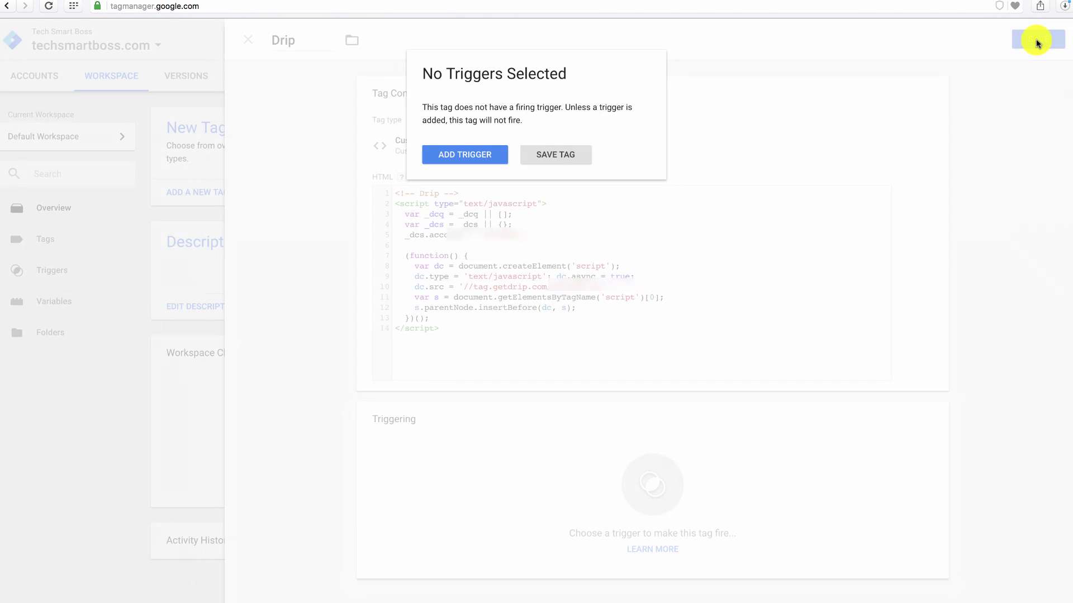
pyautogui.click(478, 162)
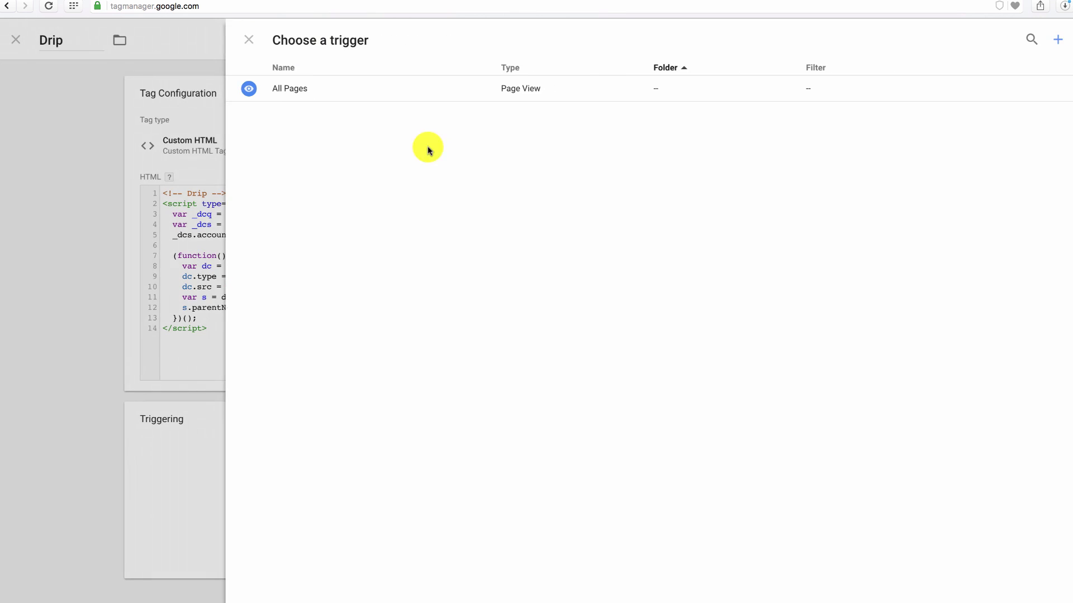
pyautogui.click(295, 91)
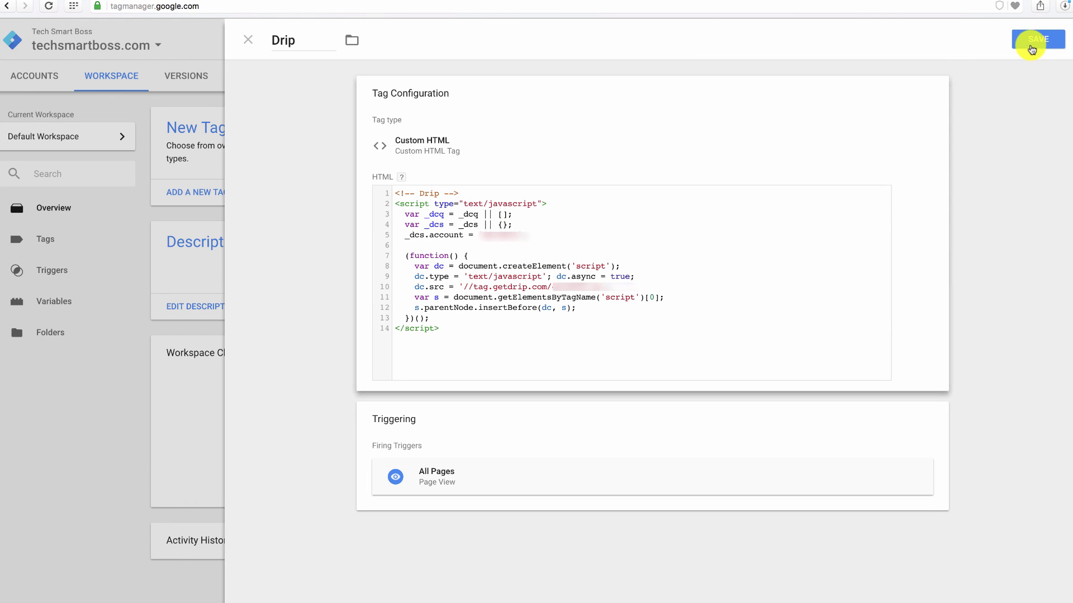
pyautogui.click(1040, 42)
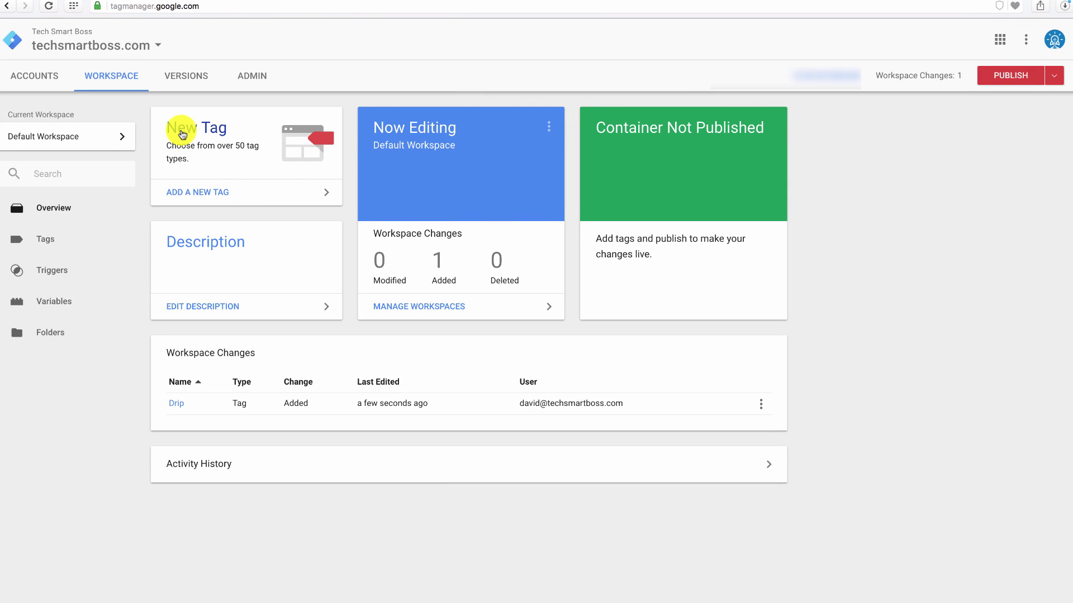
# Publish the workspace changes as Version 1, skipping the version name and description.
pyautogui.click(46, 241)
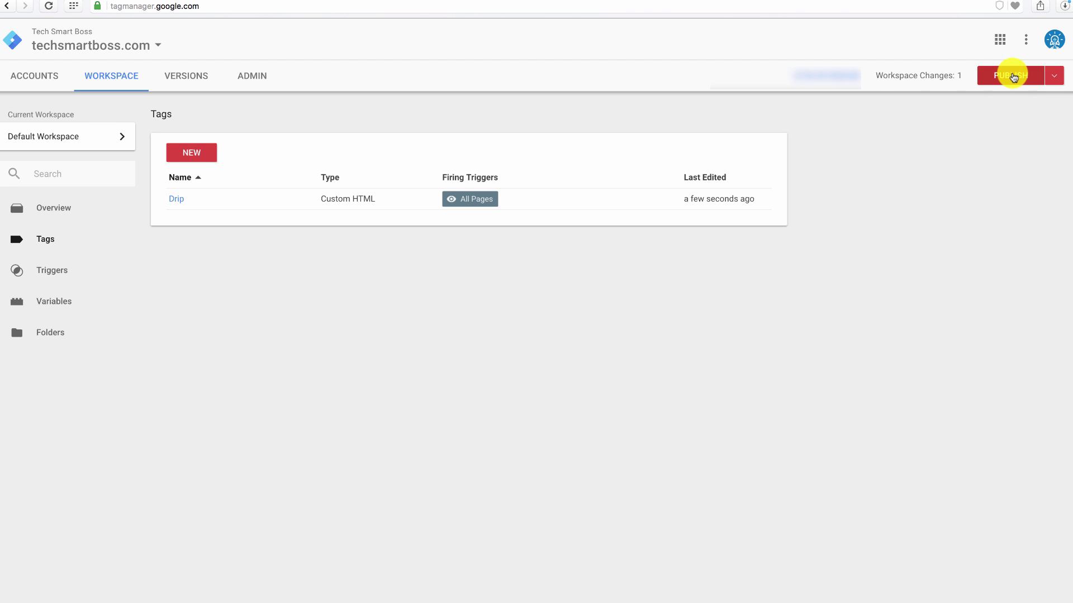
pyautogui.click(1013, 76)
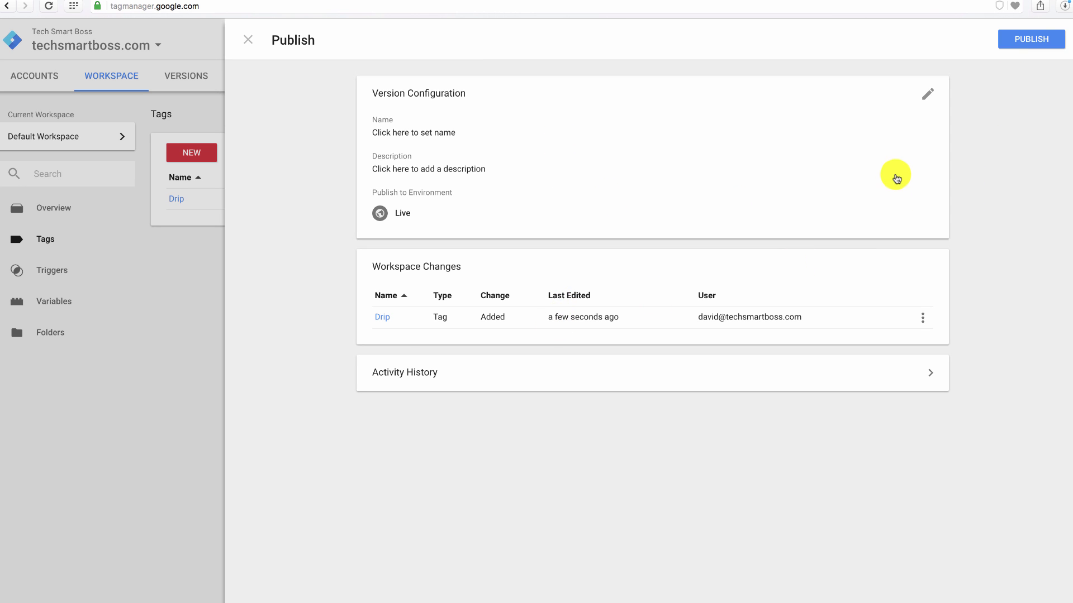
pyautogui.click(1030, 40)
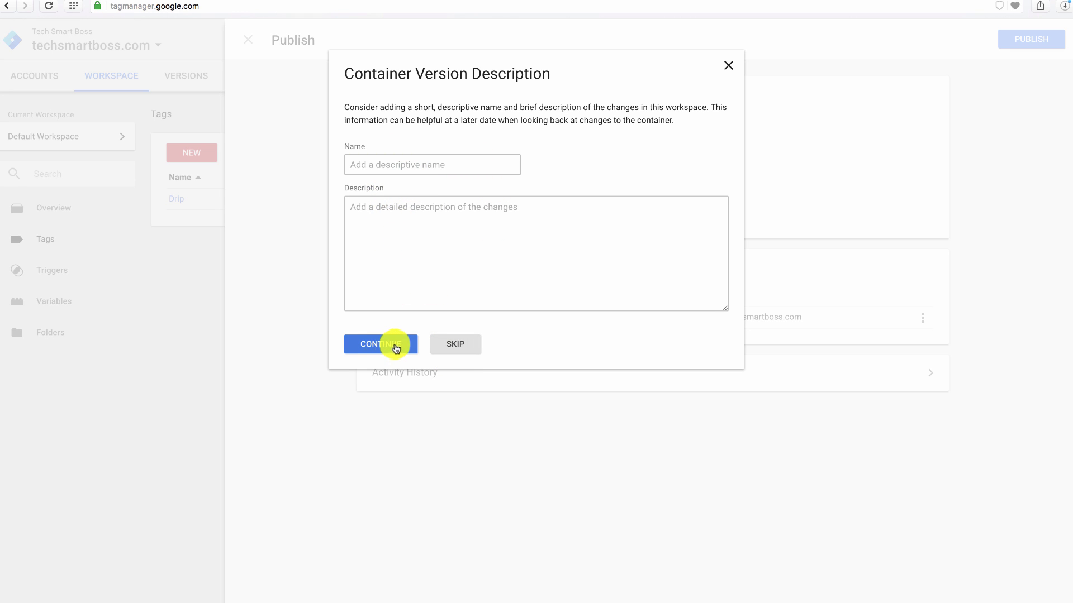
pyautogui.click(454, 346)
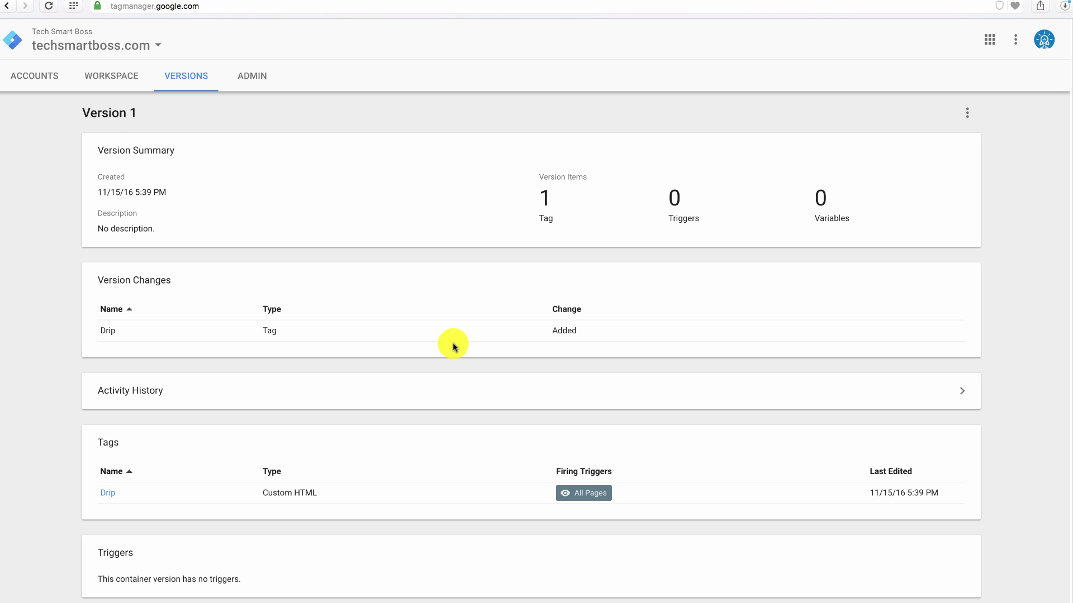
pyautogui.scroll(-1, 452, 347)
pyautogui.scroll(1, 450, 345)
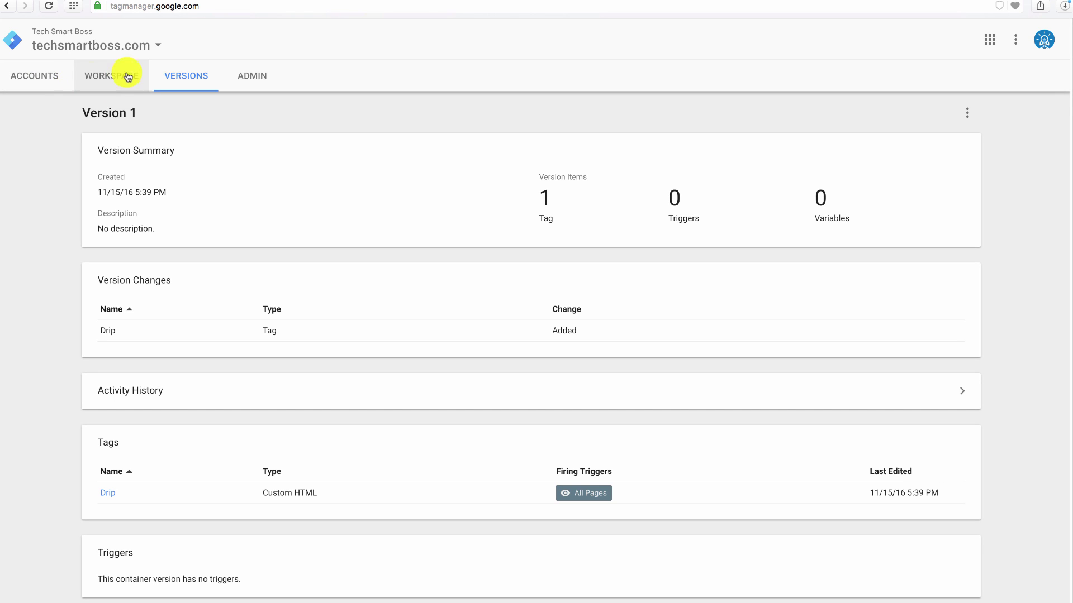
# Return to the Tag Manager accounts list and switch from Leadpages back to Safari.
pyautogui.click(48, 83)
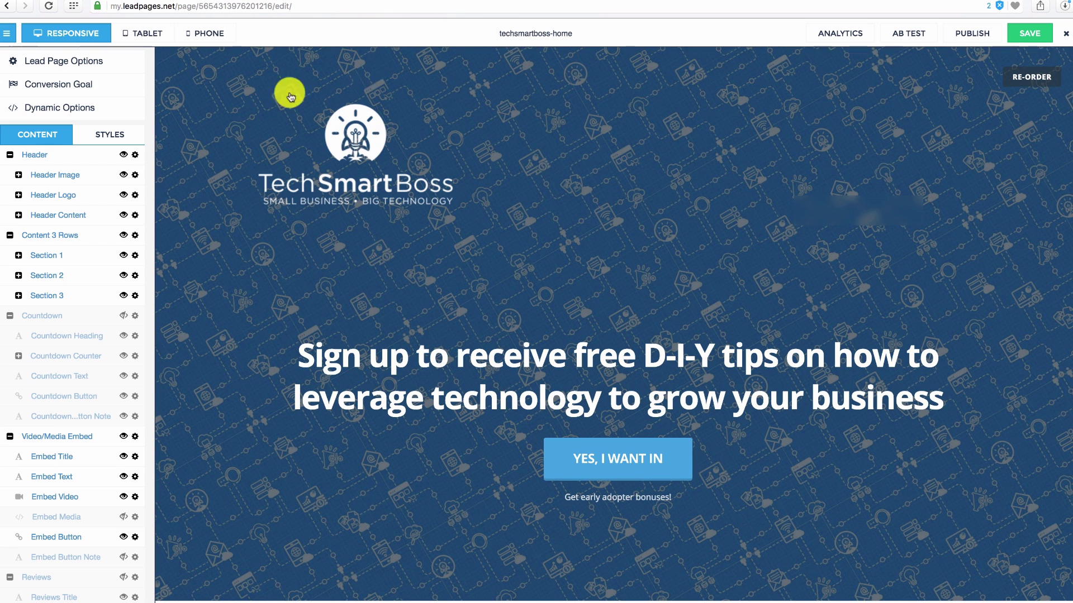
pyautogui.click(85, 66)
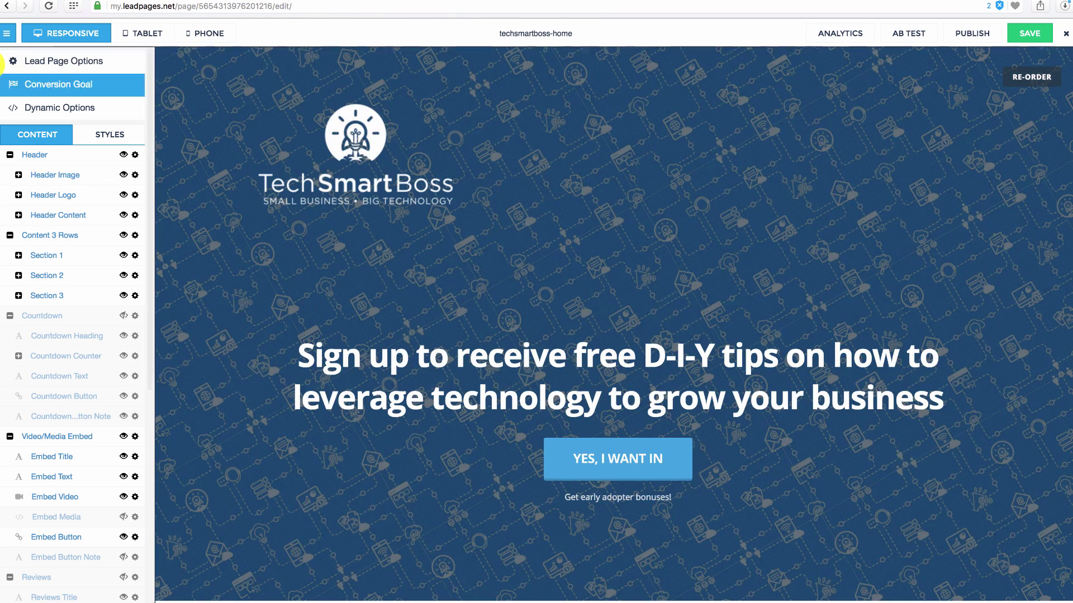
pyautogui.moveTo(11, 64)
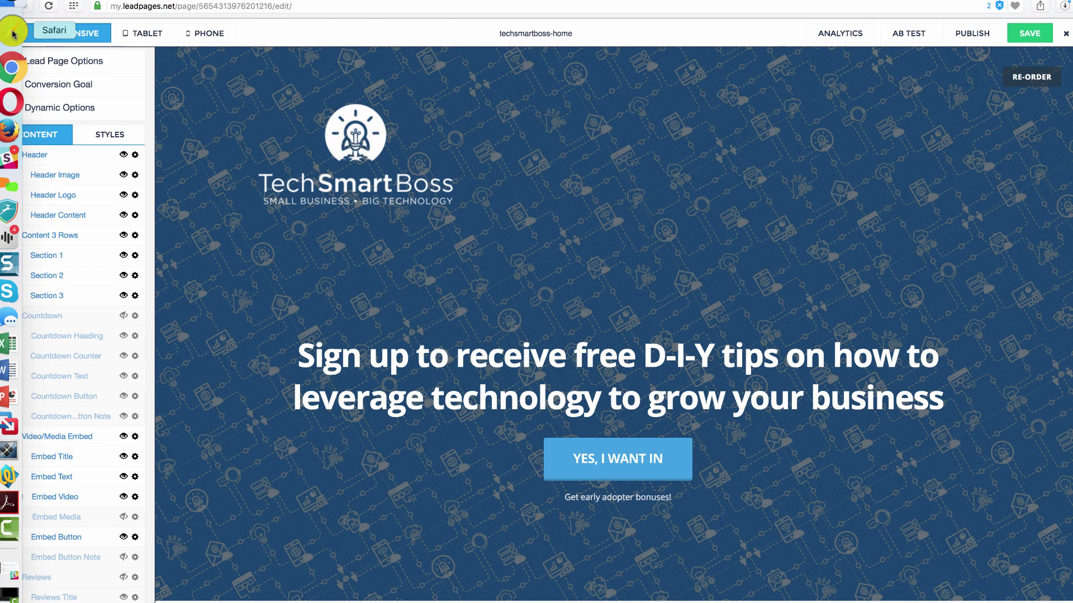
pyautogui.click(12, 33)
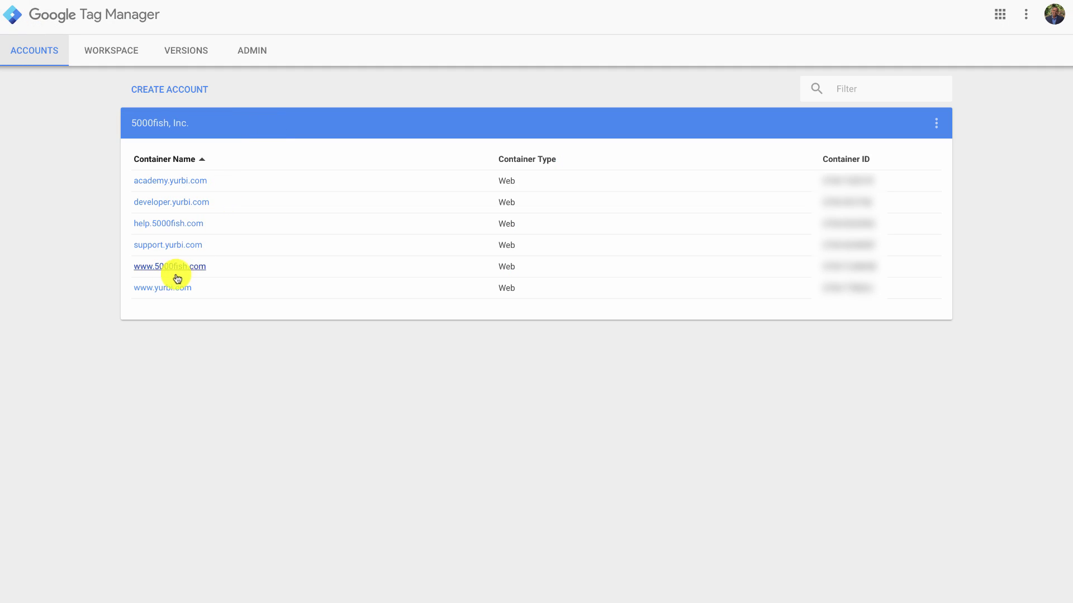
pyautogui.click(163, 288)
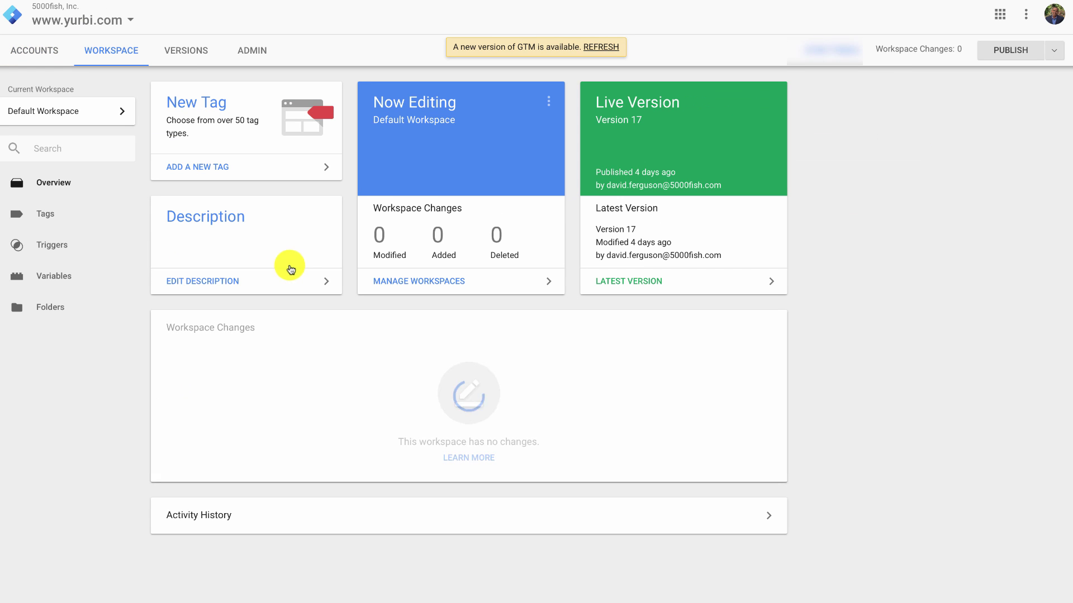
pyautogui.click(44, 214)
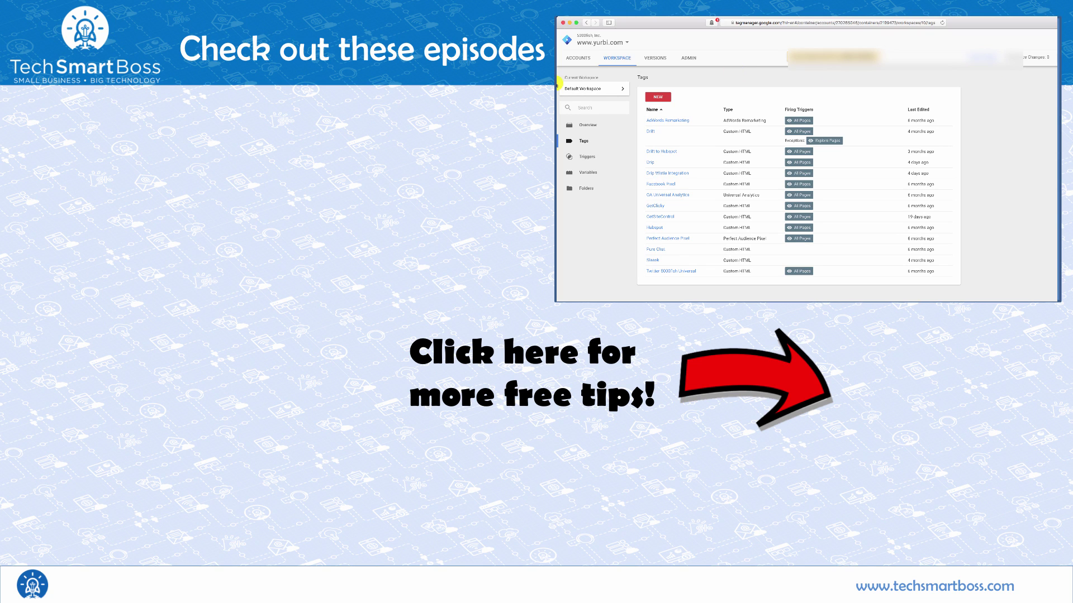
pyautogui.moveTo(558, 68)
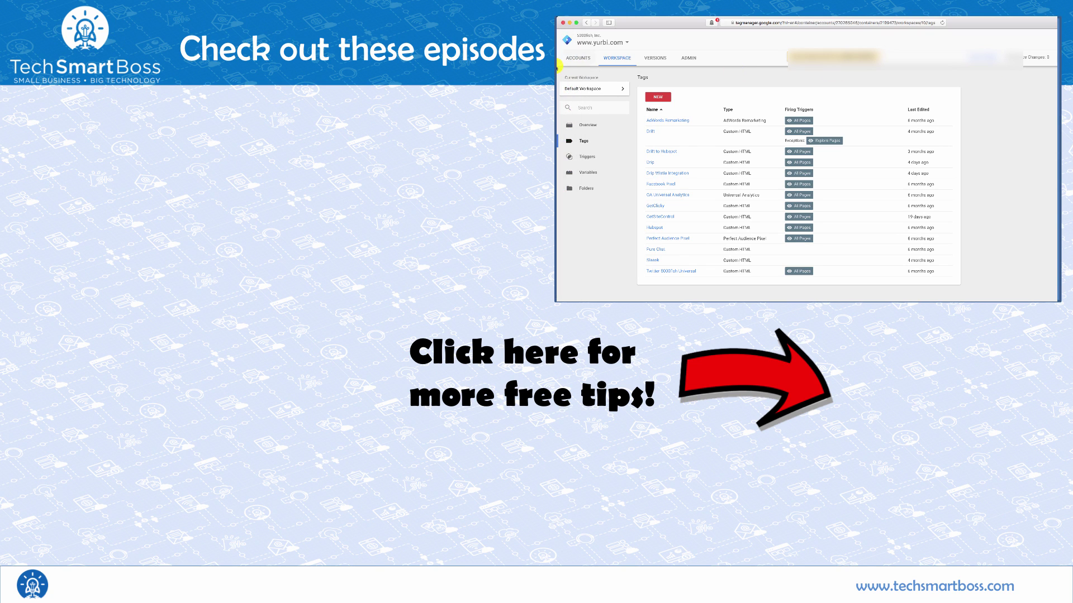